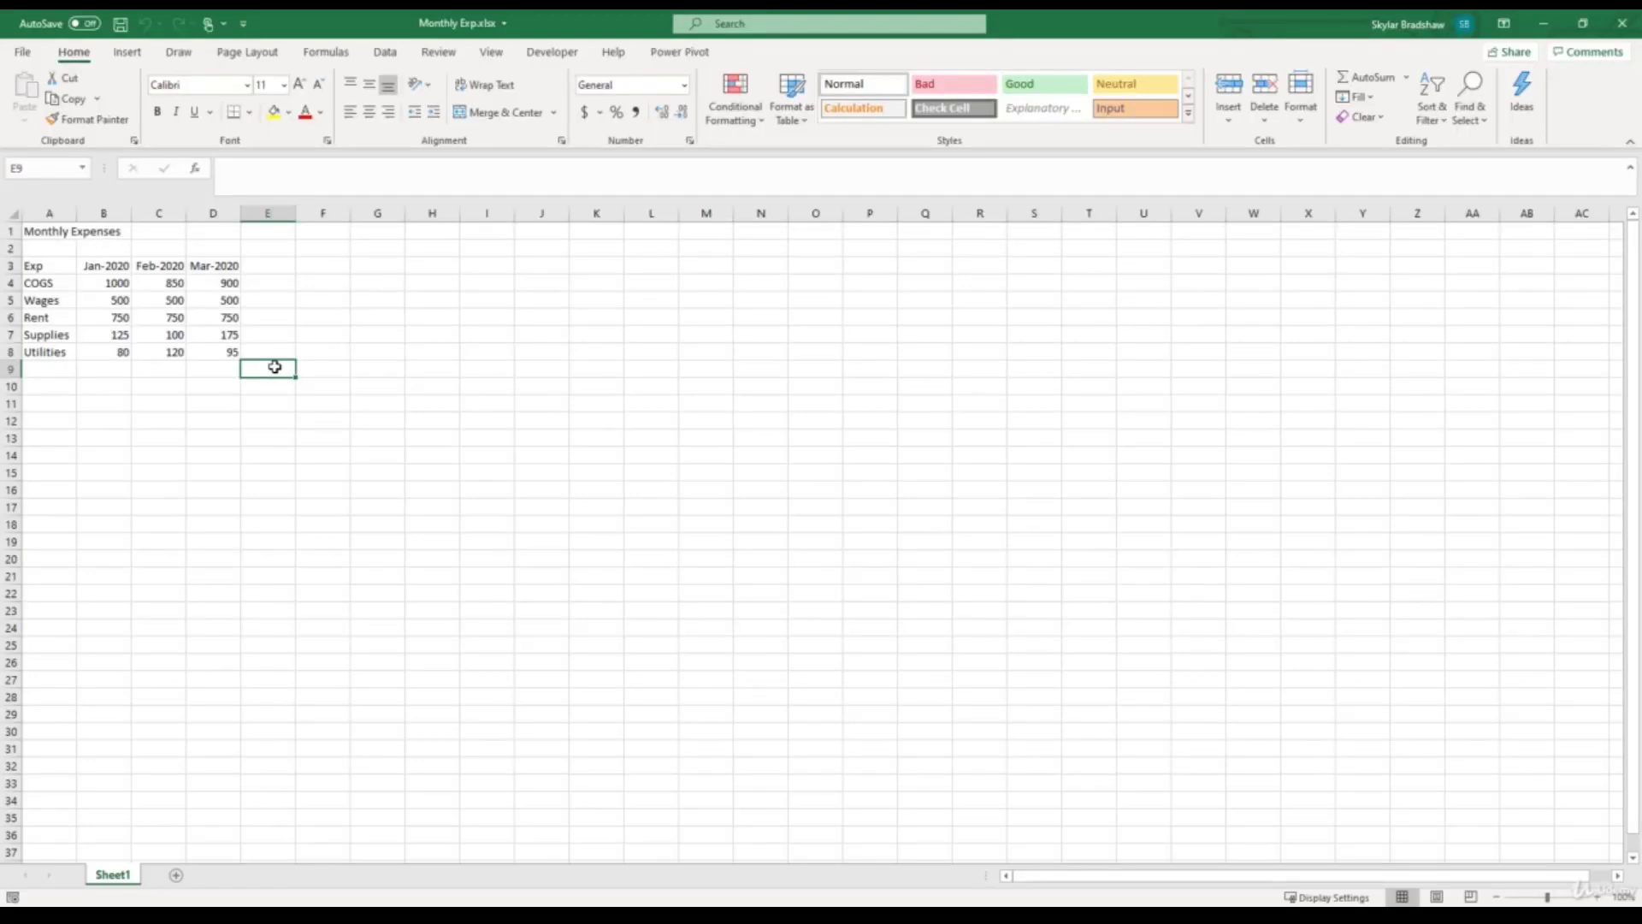
Look over the table by selecting the expense labels, monthly figures and the empty total cells.
left_click_drag(43, 266, 47, 351)
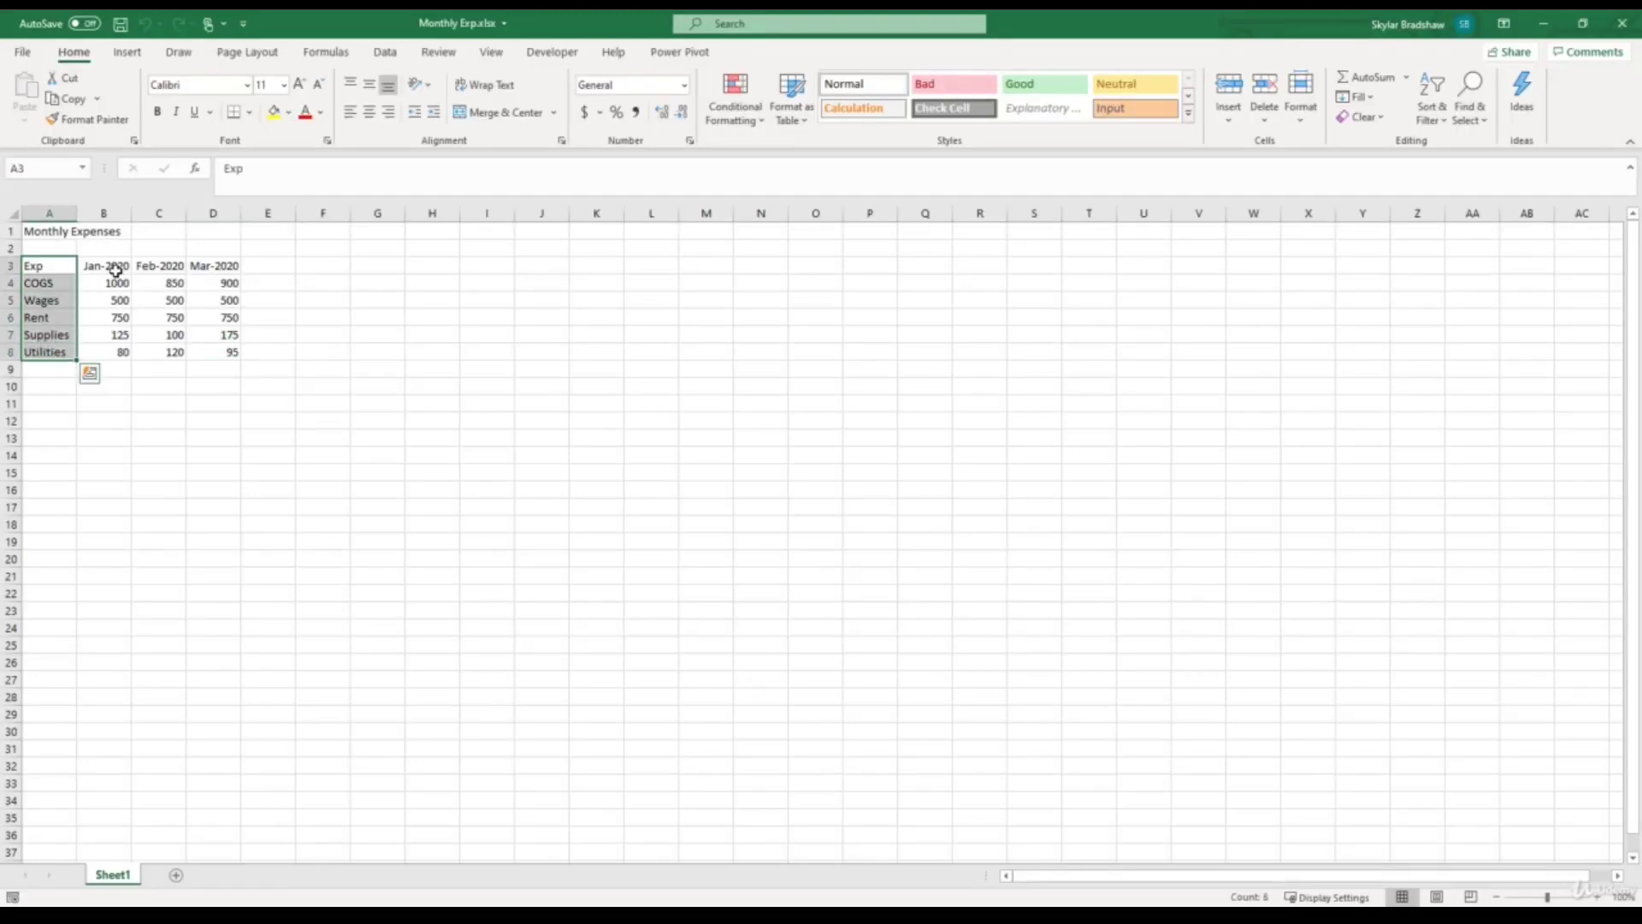
left_click_drag(116, 270, 231, 353)
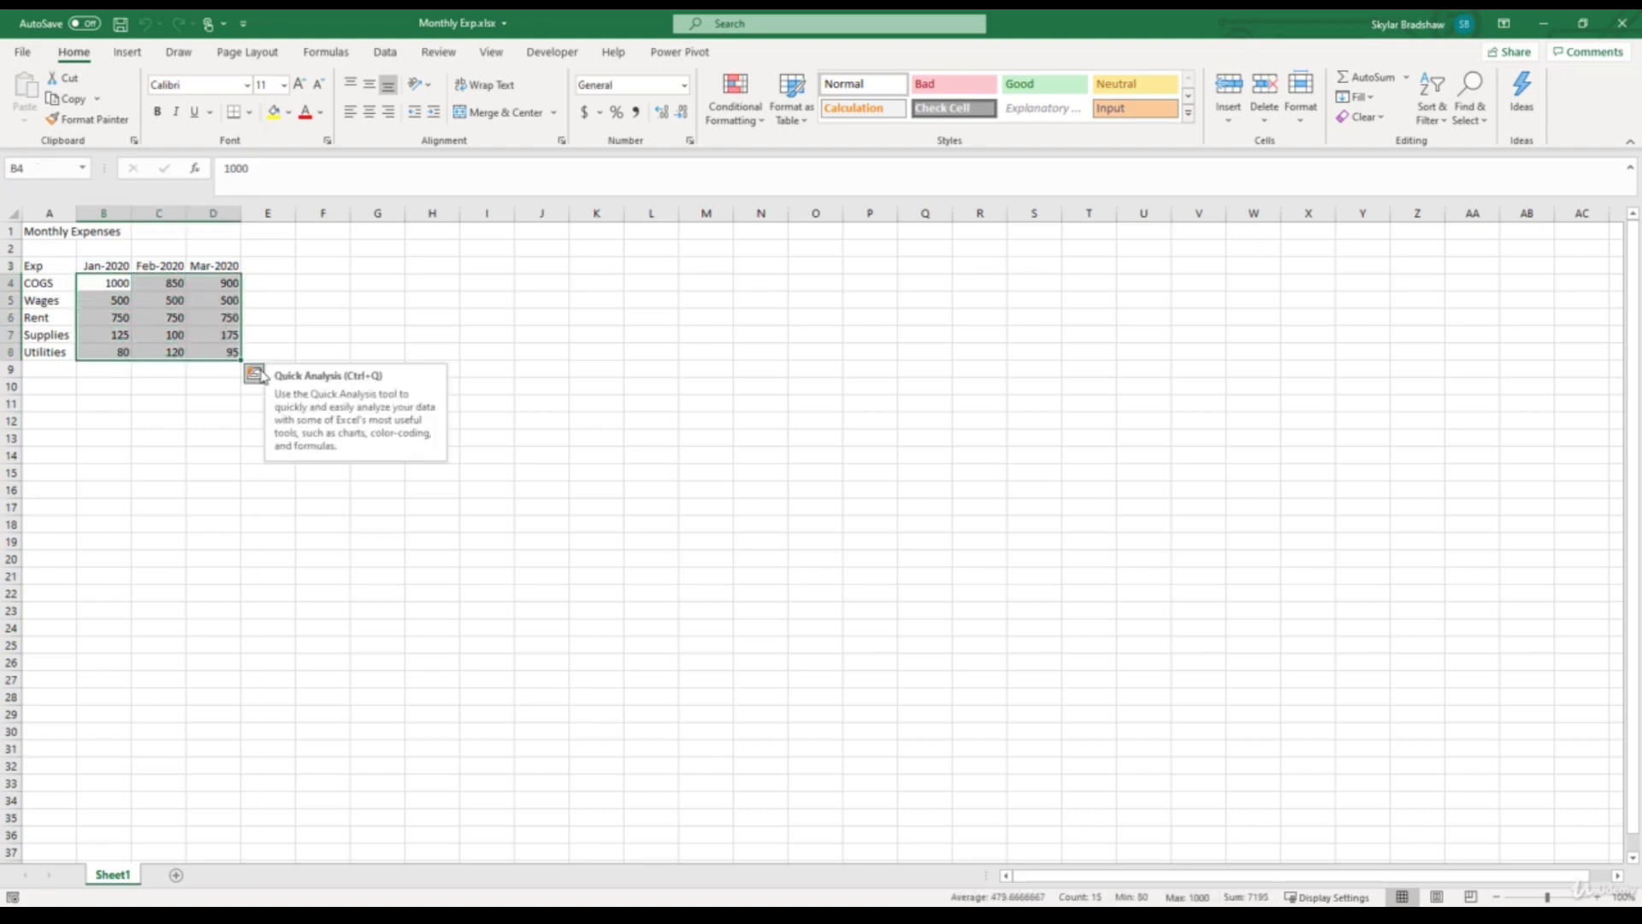
left_click(101, 282)
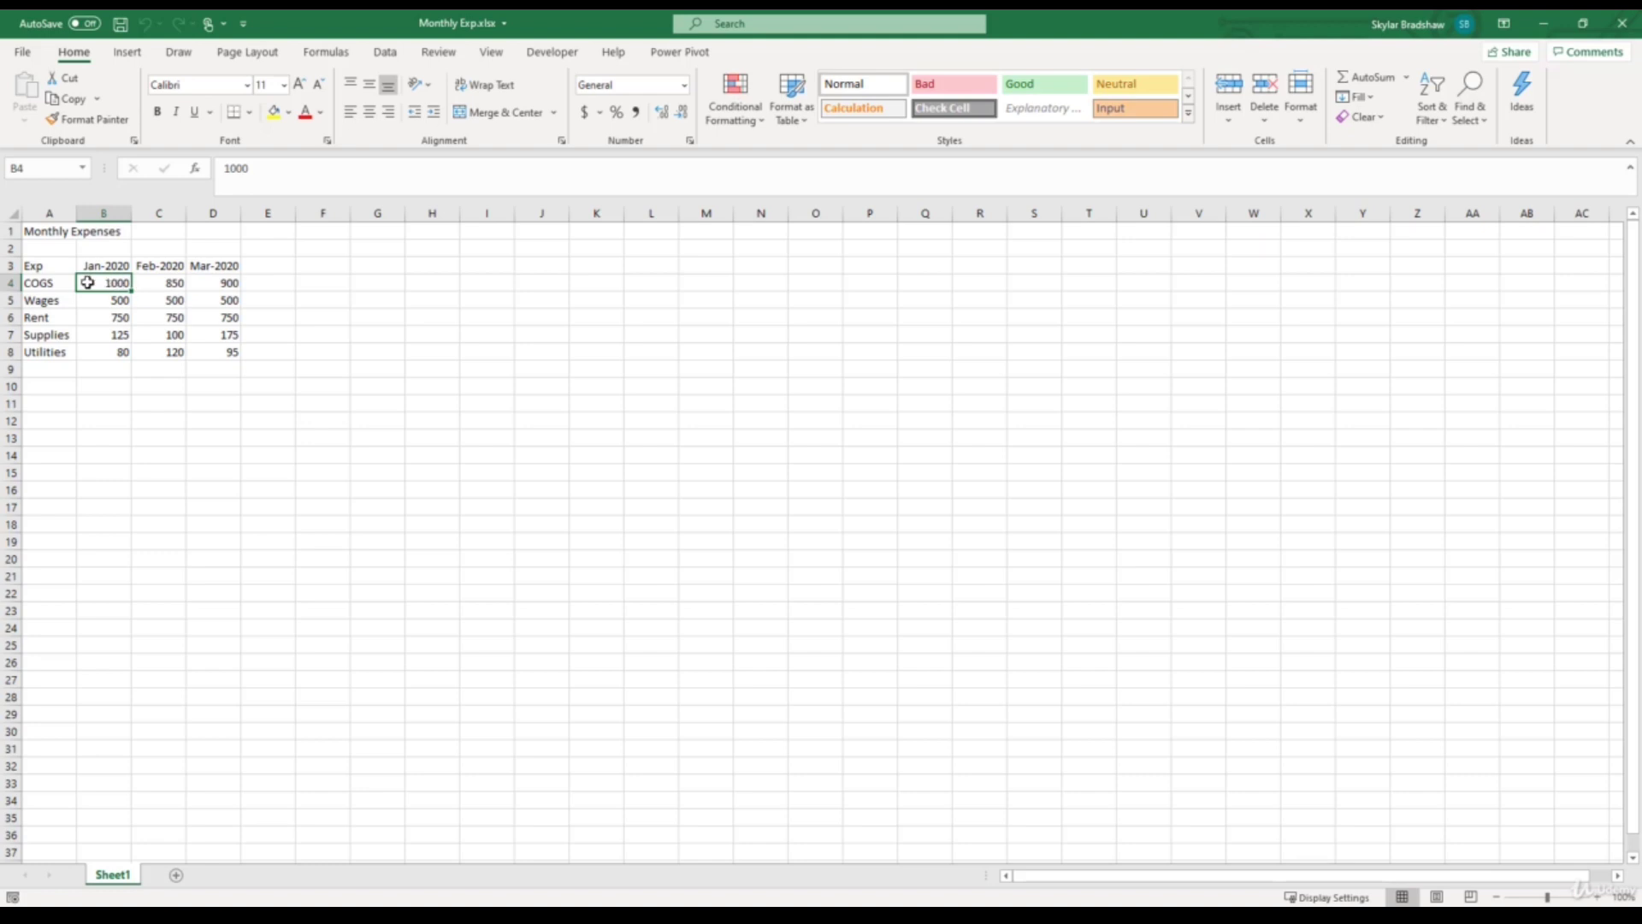
left_click(97, 335)
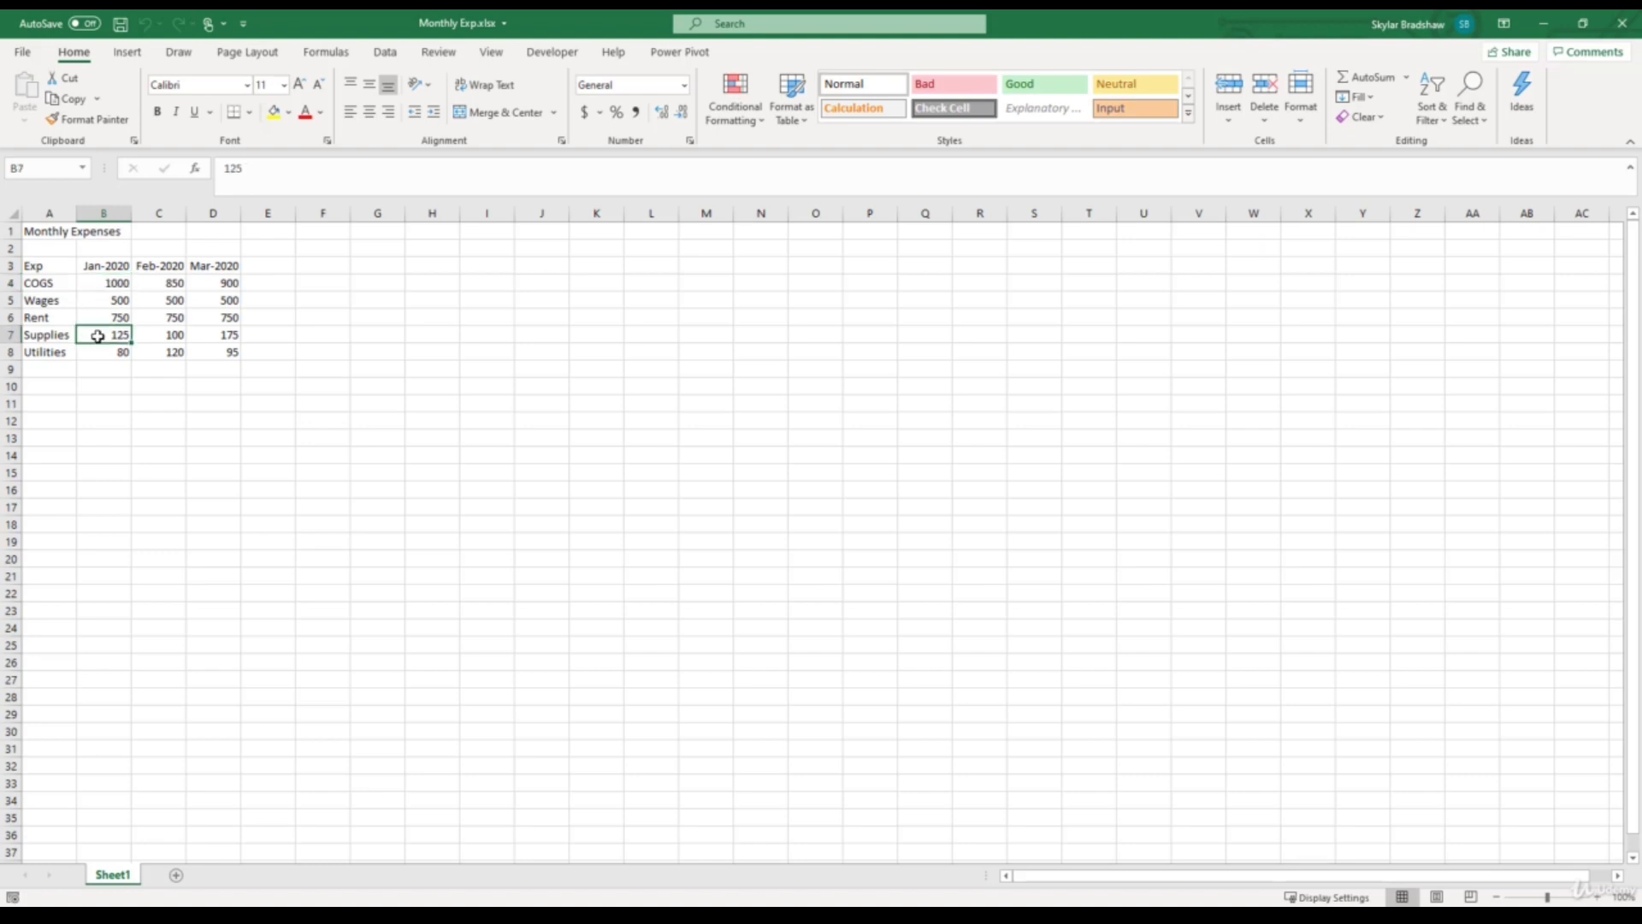
left_click(152, 336)
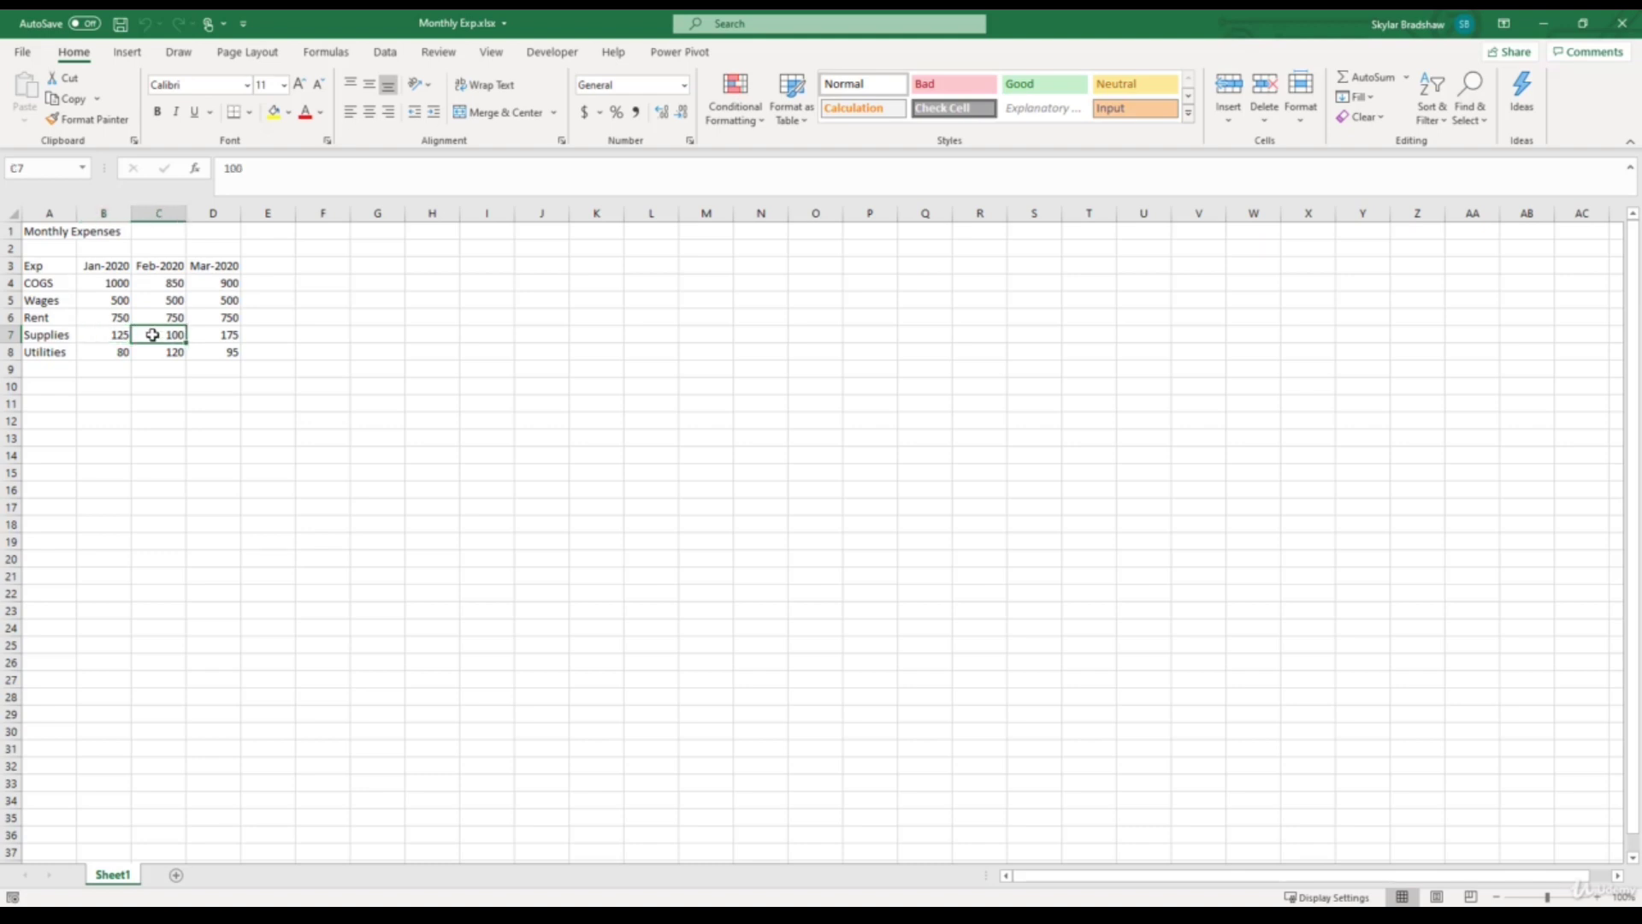
left_click(117, 368)
left_click(157, 368)
left_click(219, 369)
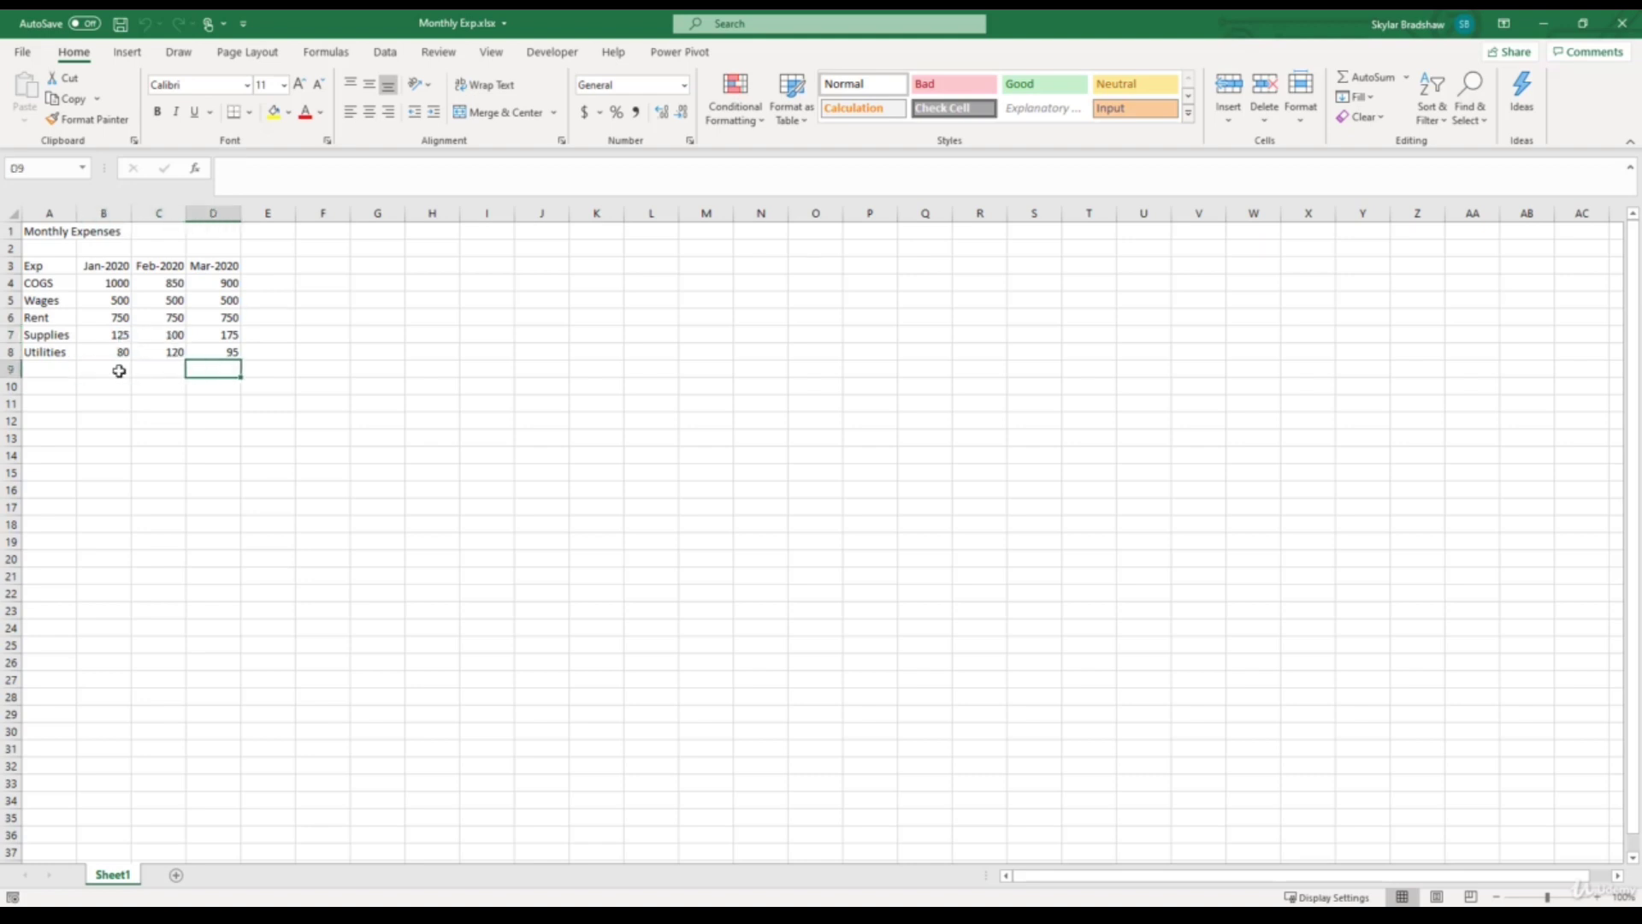
left_click(119, 370)
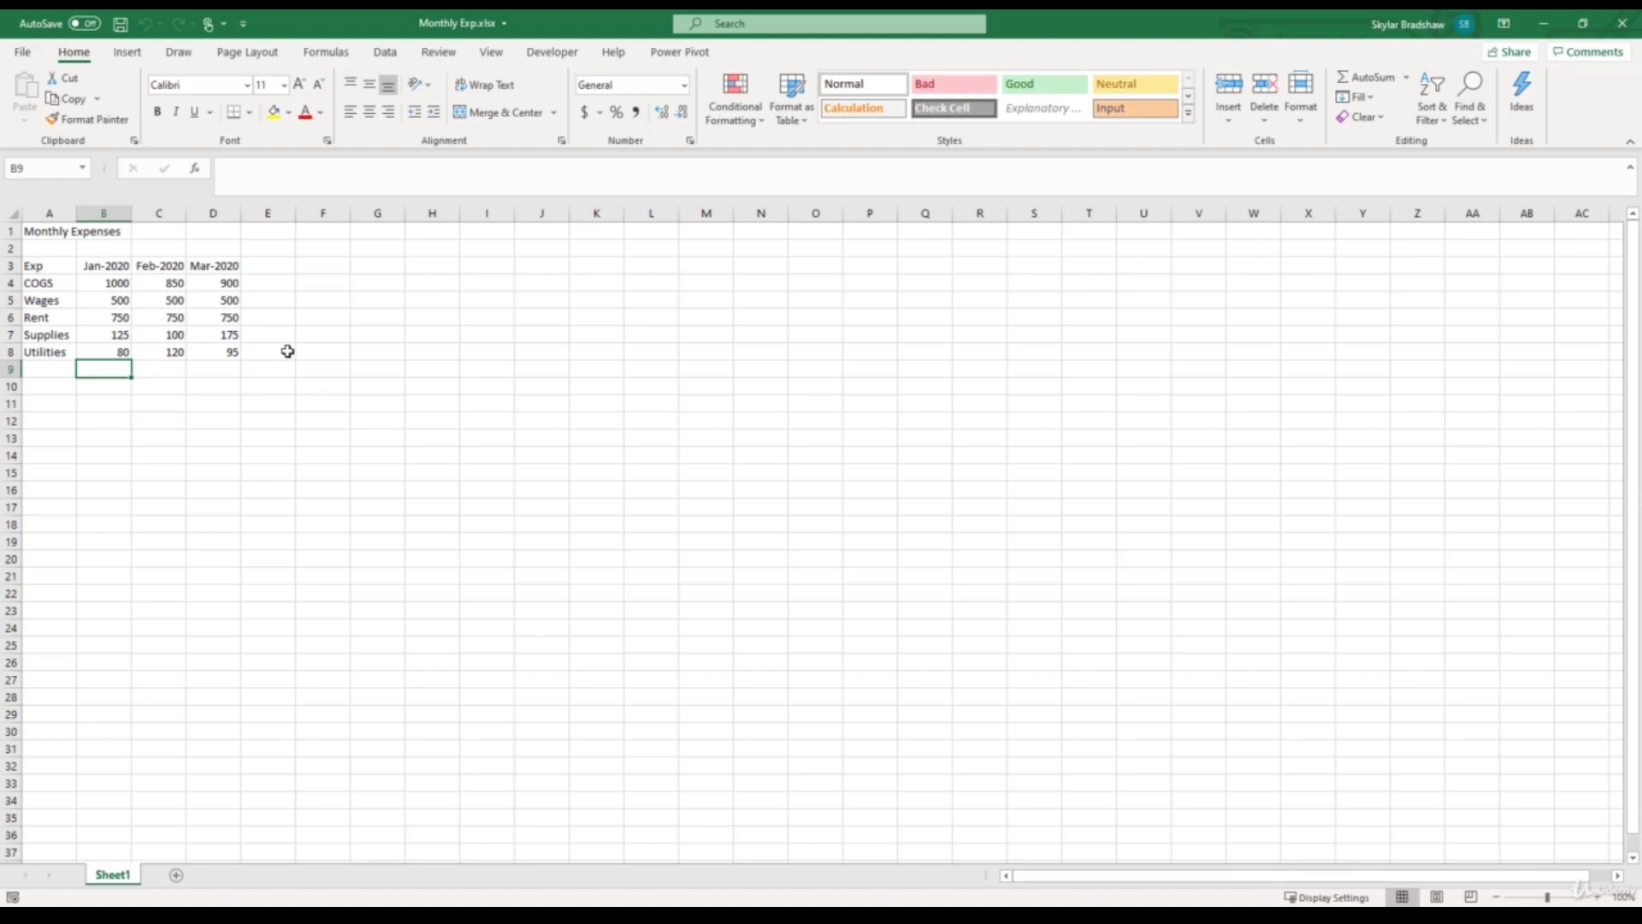
left_click(263, 283)
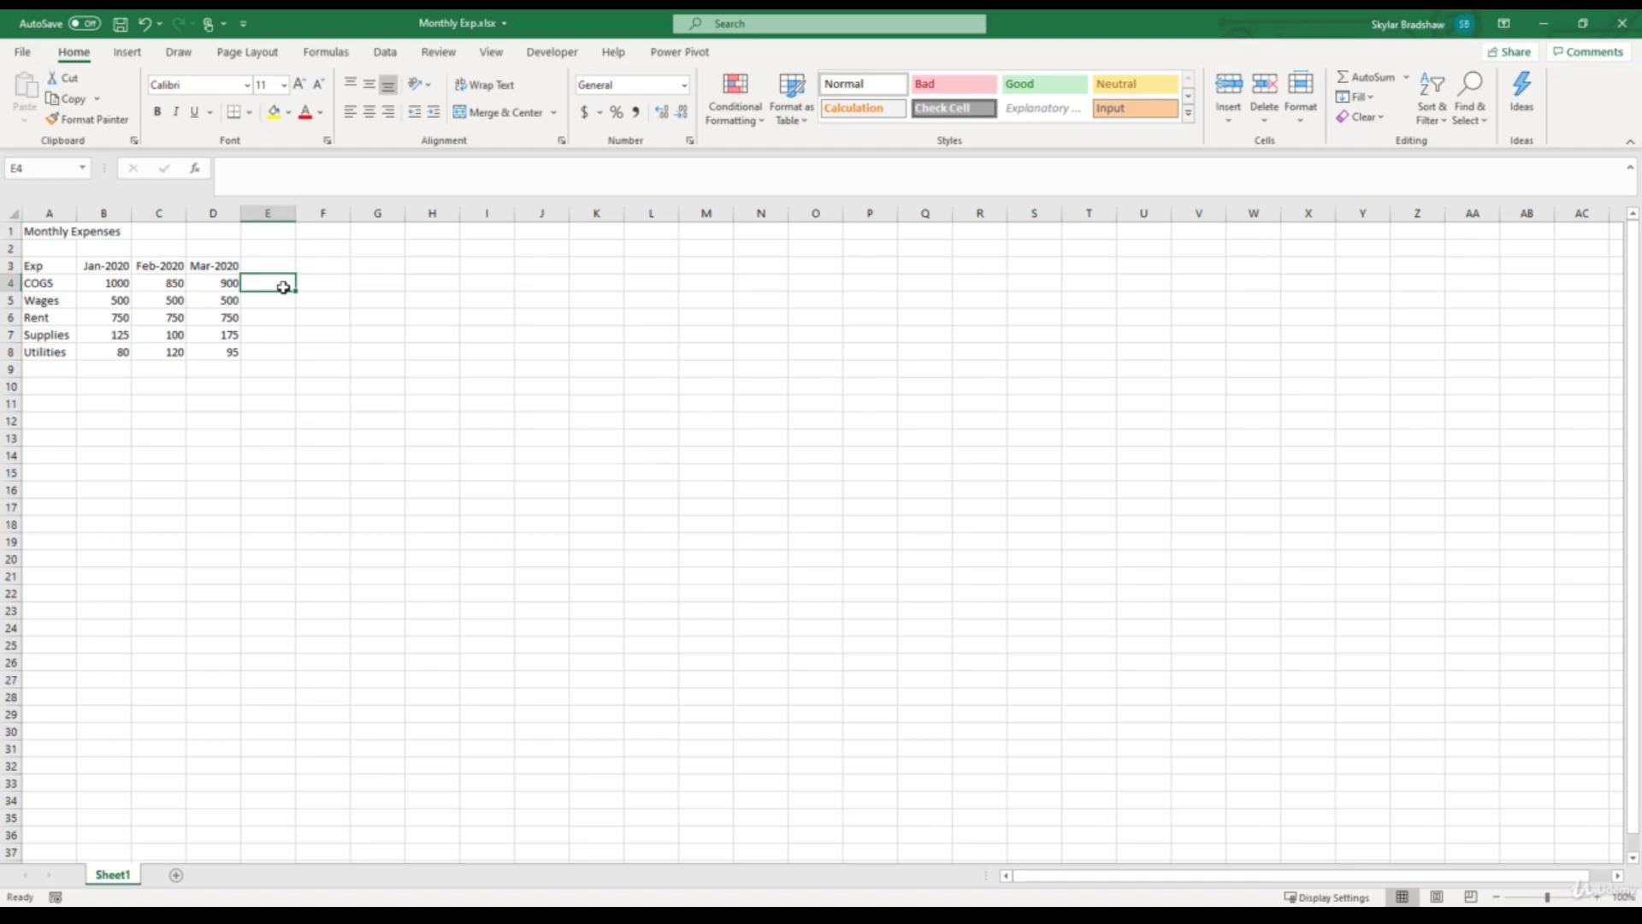
Enter =1000+500+750+125+80 in B9 for a January total of 2455.
left_click(106, 372)
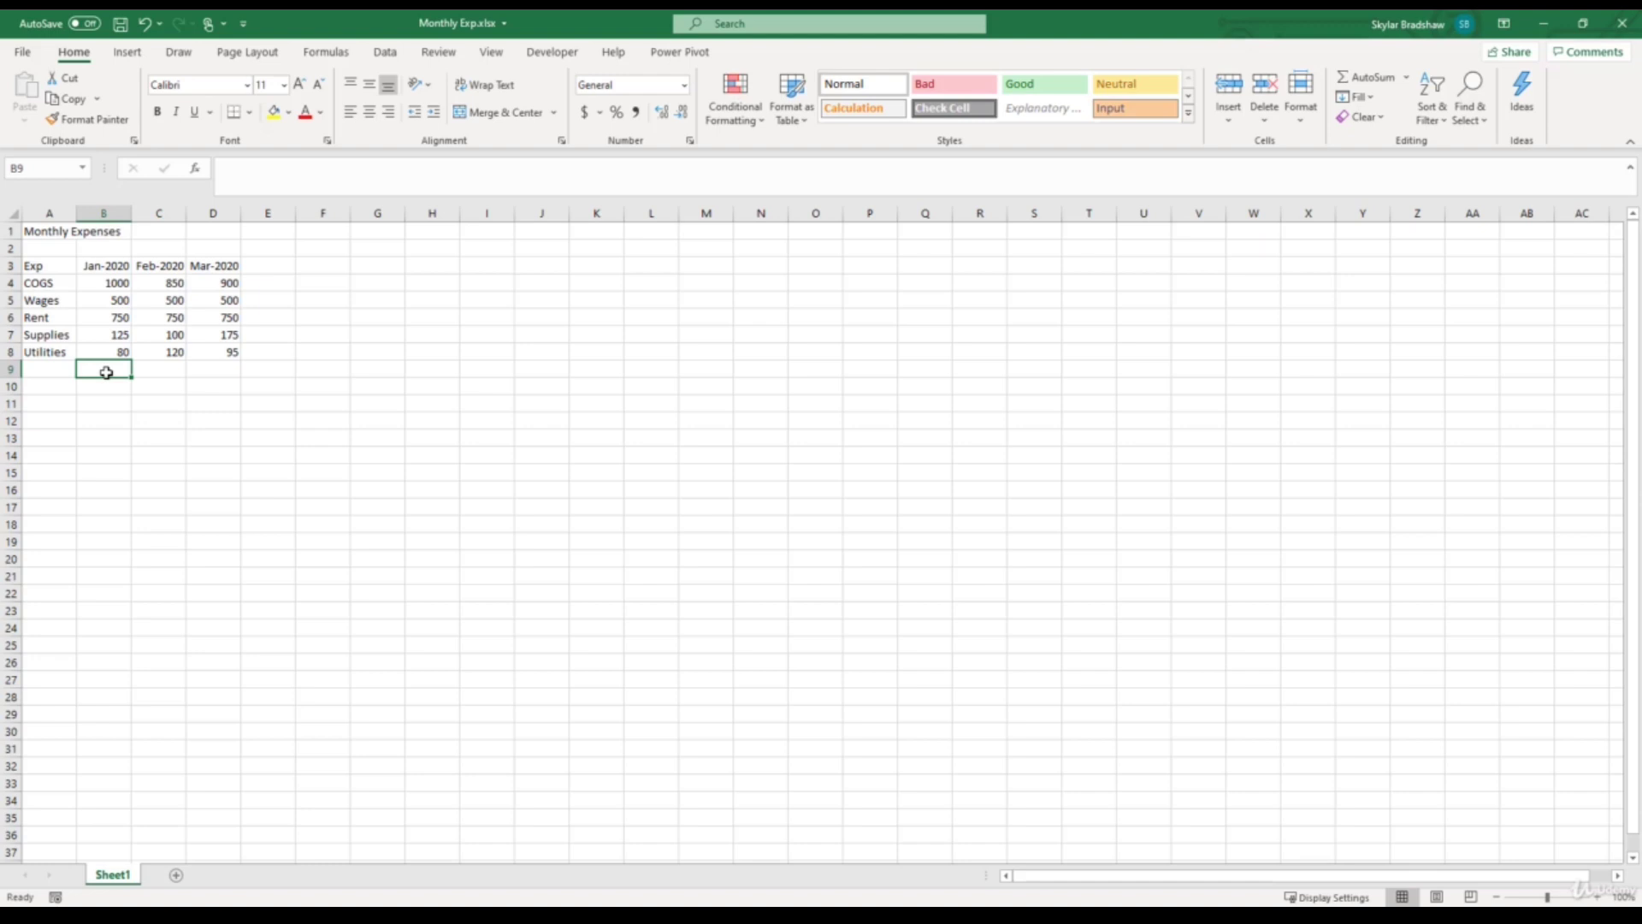
type("=")
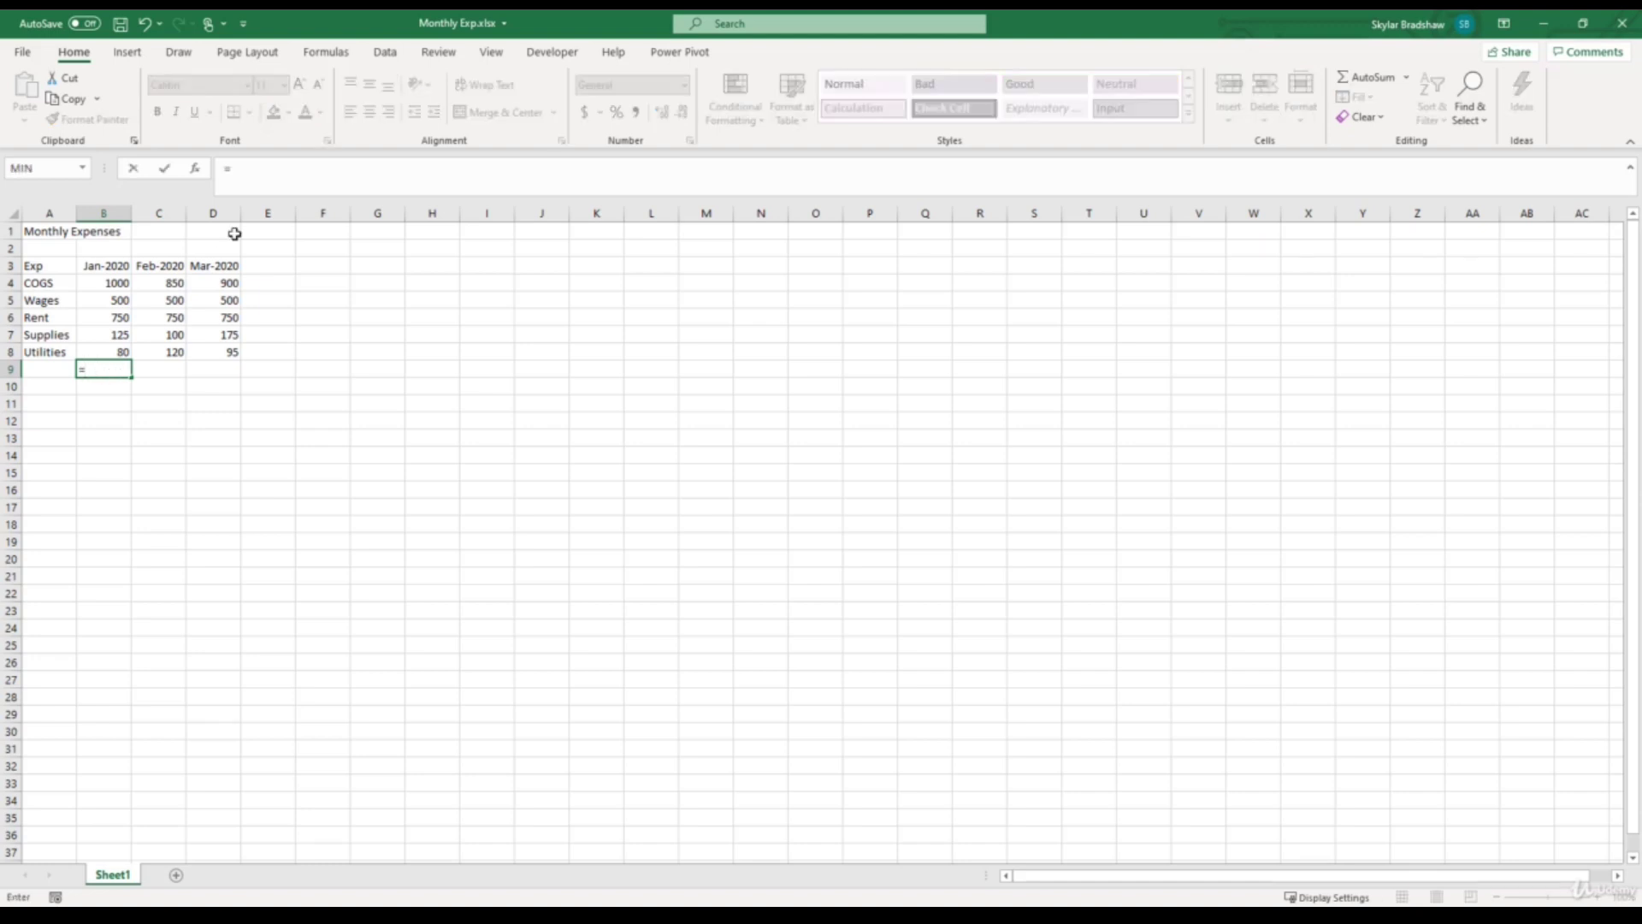
left_click(259, 167)
type("1000+500+750+125+80")
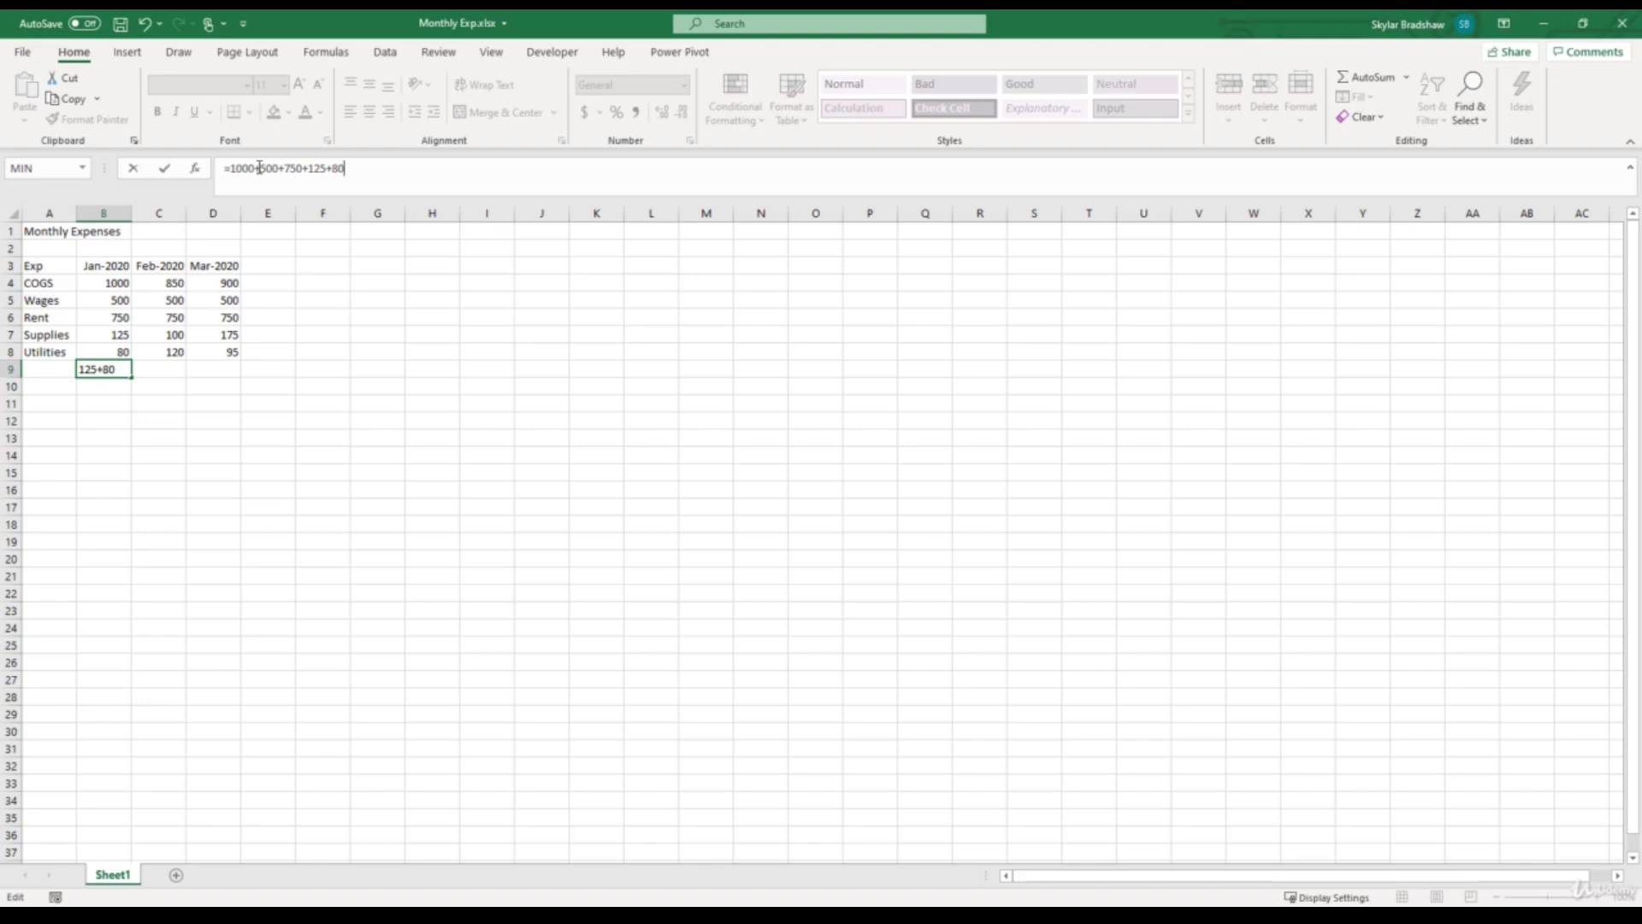
key("Return")
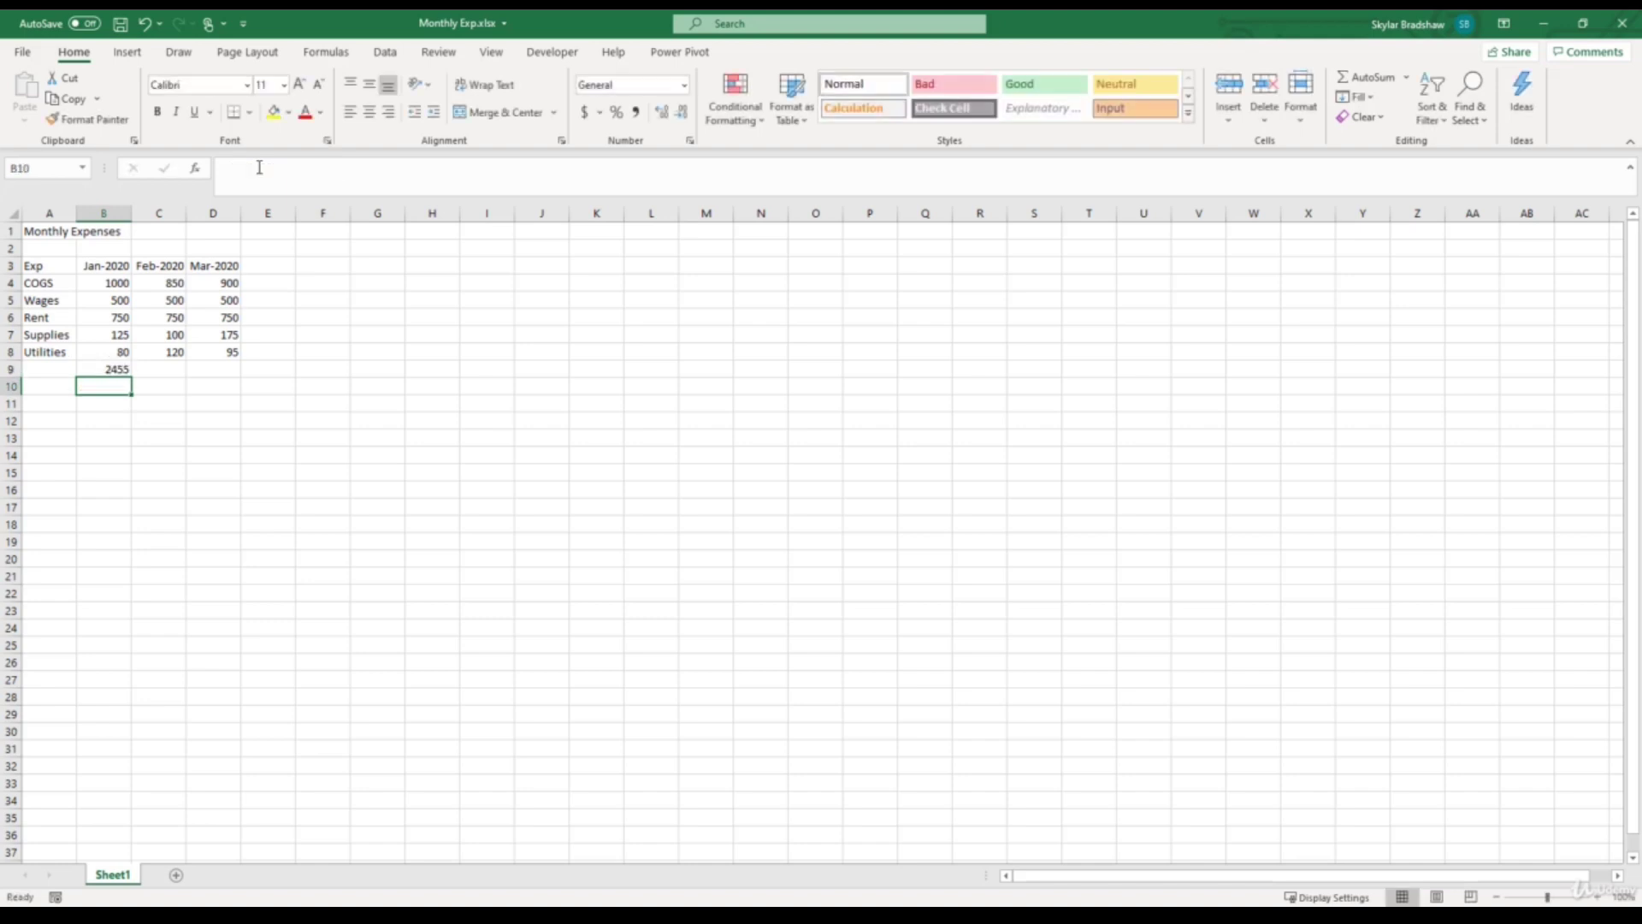
left_click(95, 282)
left_click_drag(95, 283, 100, 343)
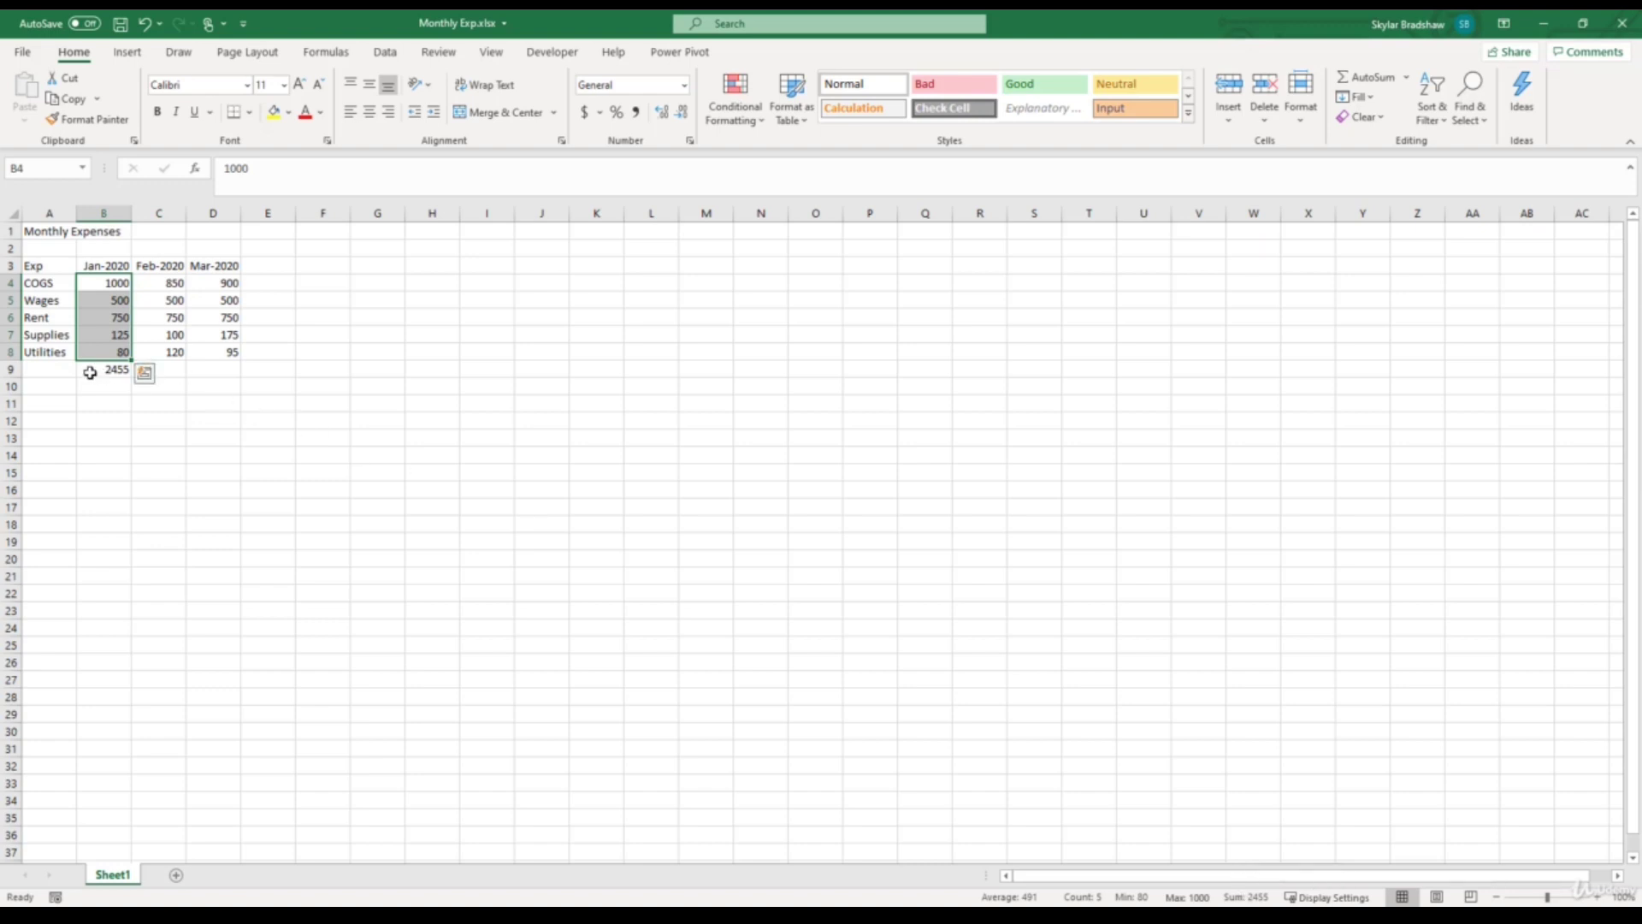
left_click(116, 368)
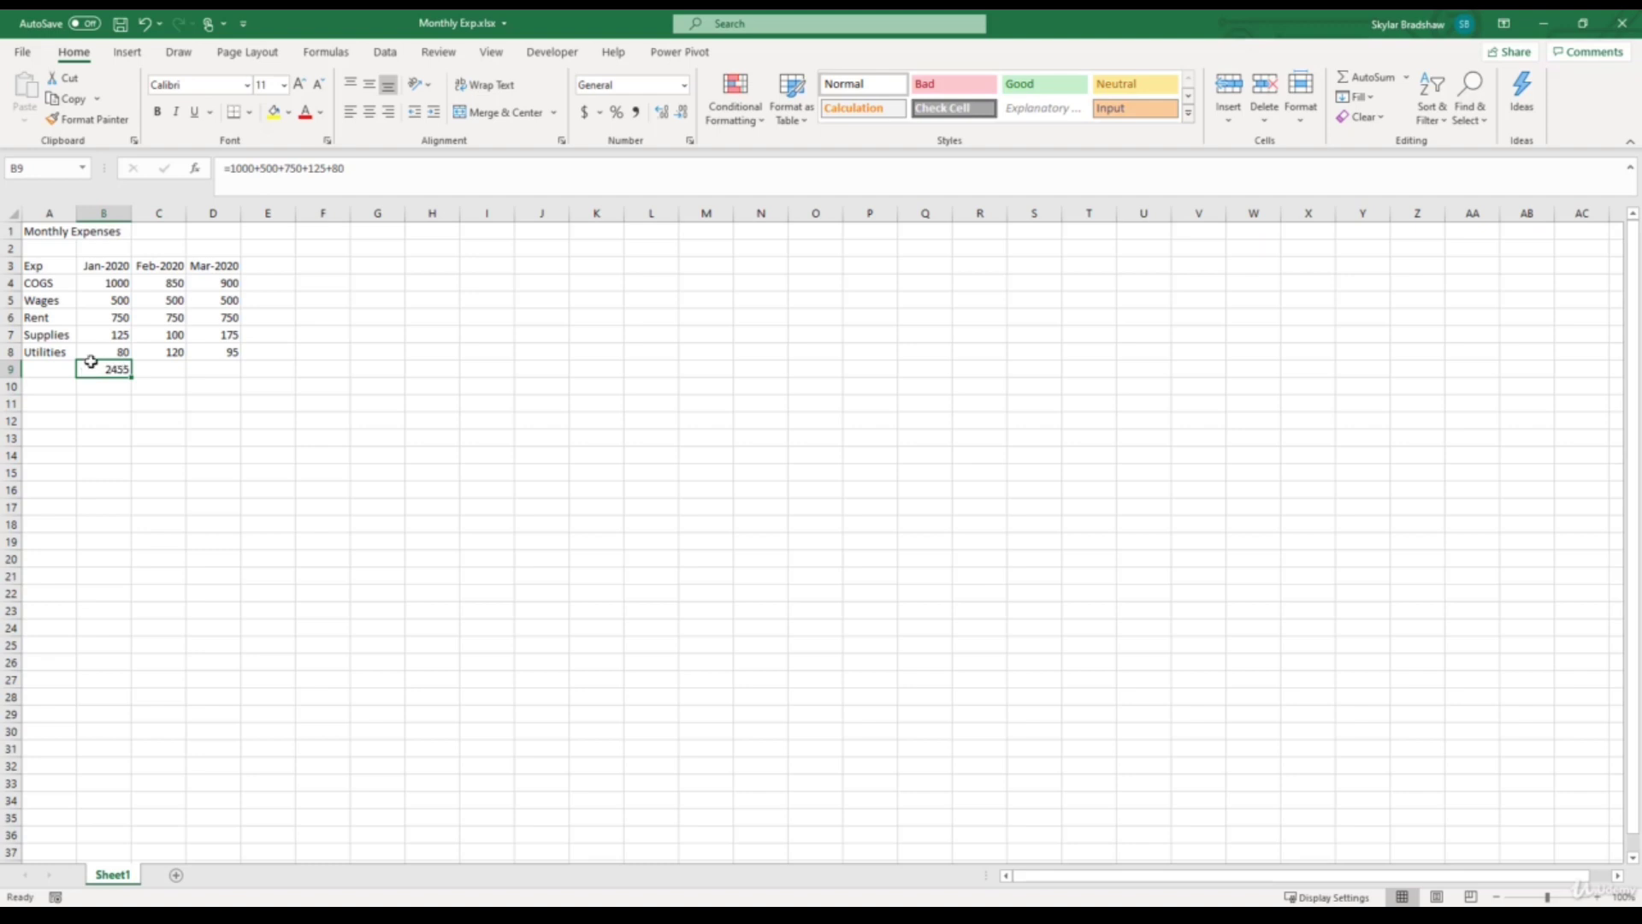
Change the January COGS amount in B4 to 2000.
left_click(90, 283)
type("2000")
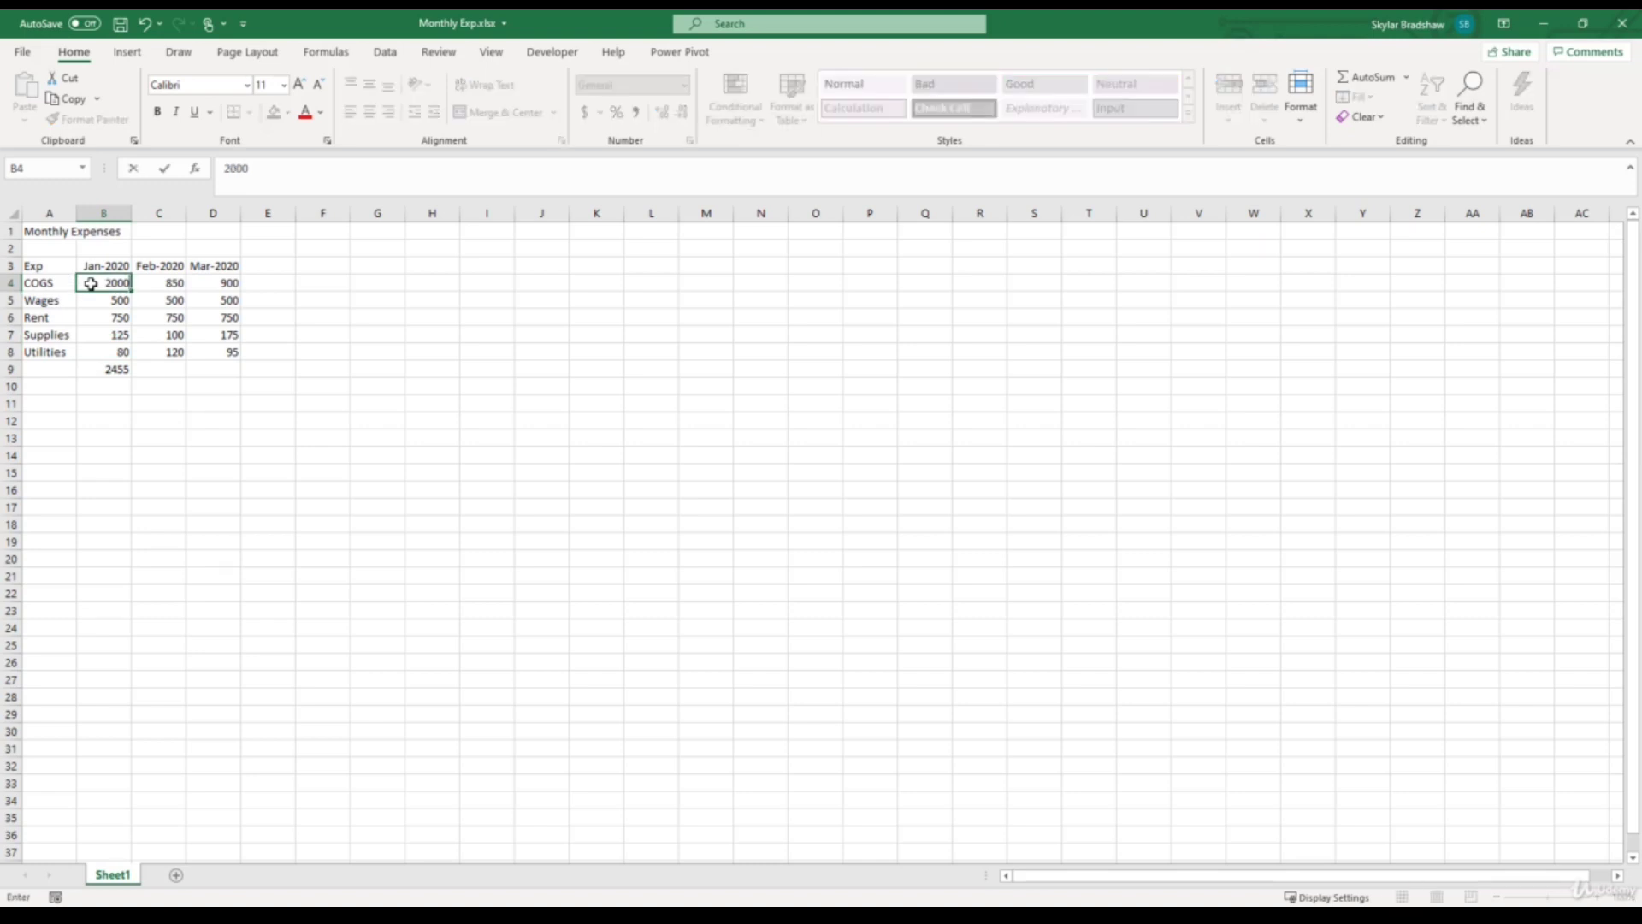
key("Return")
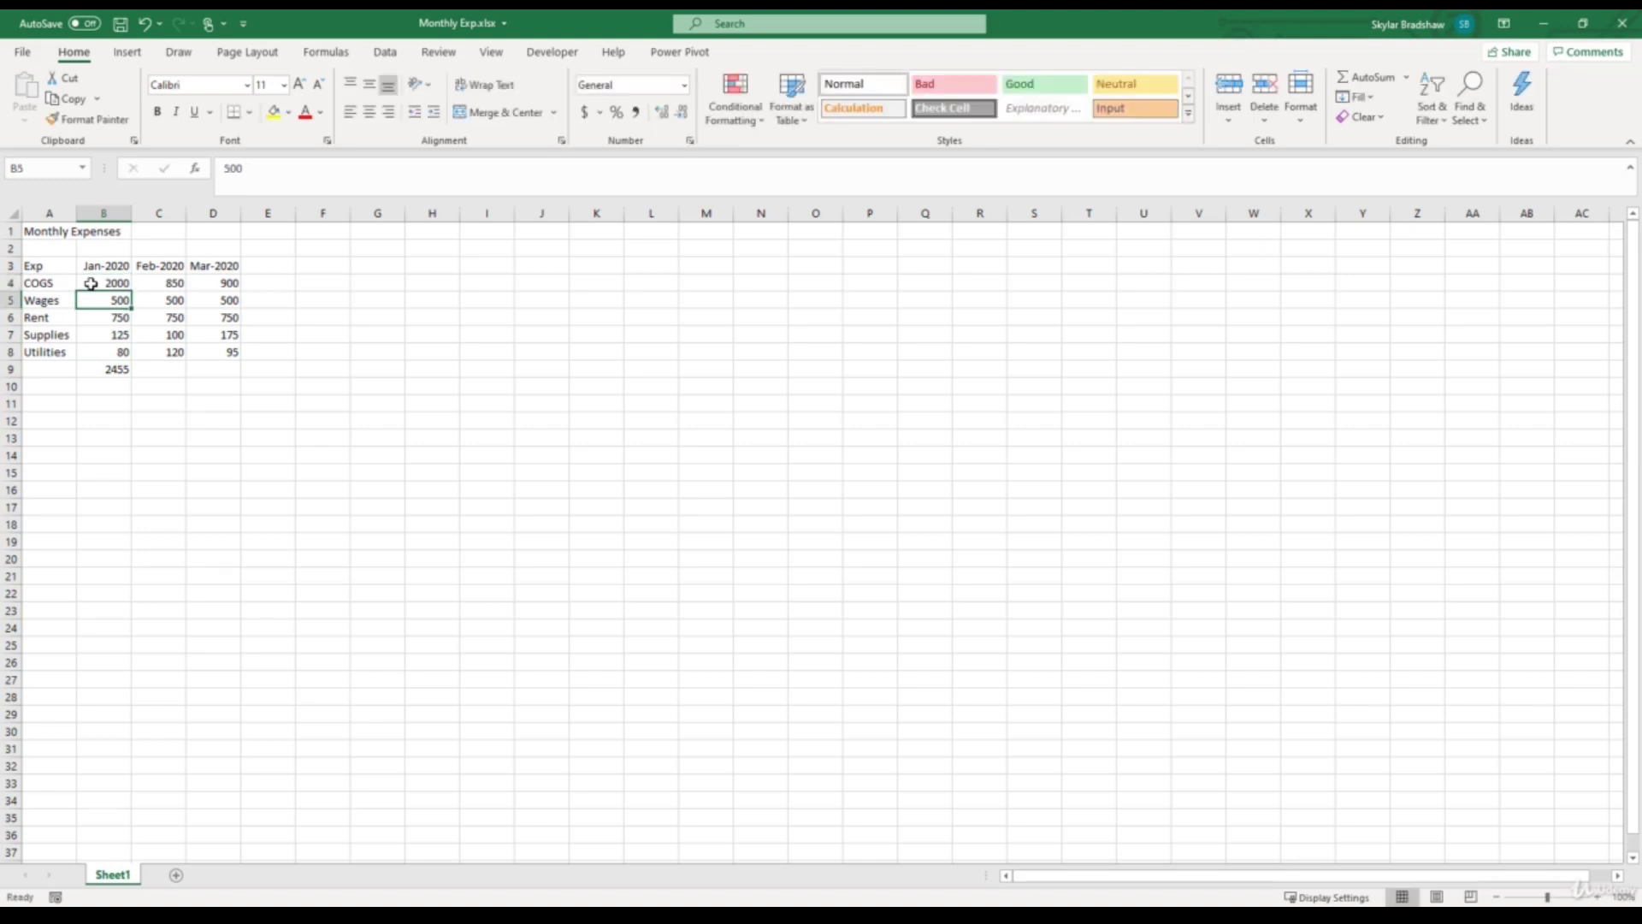
Change B9's first formula amount to 2000, then undo back to COGS 1000 and total 2455.
left_click(96, 372)
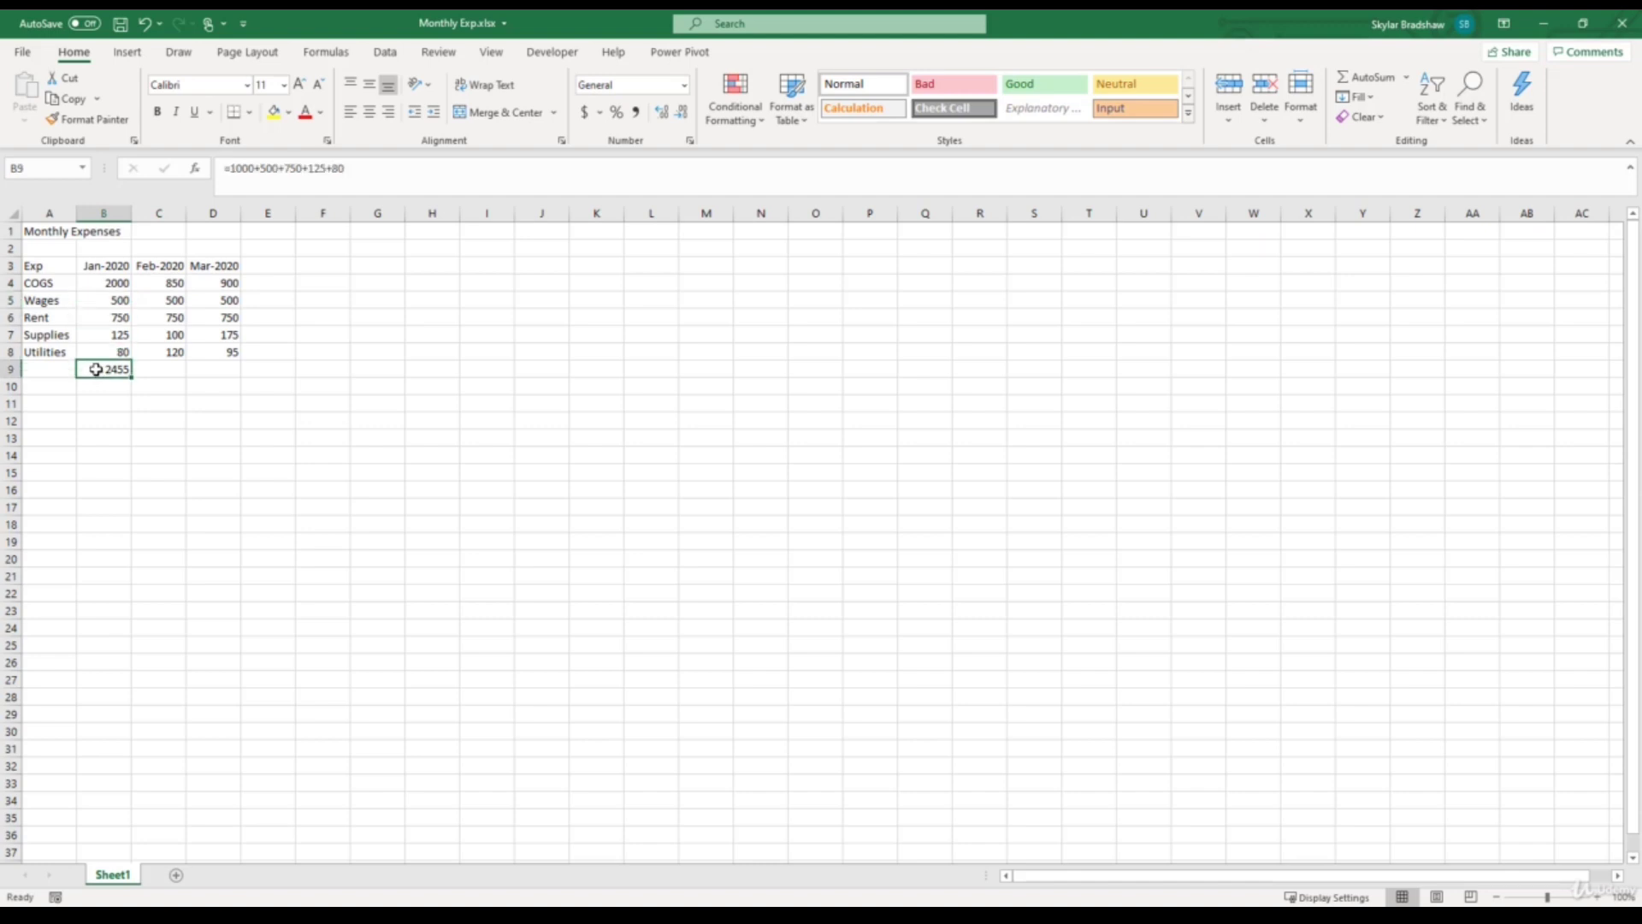
left_click_drag(238, 168, 231, 167)
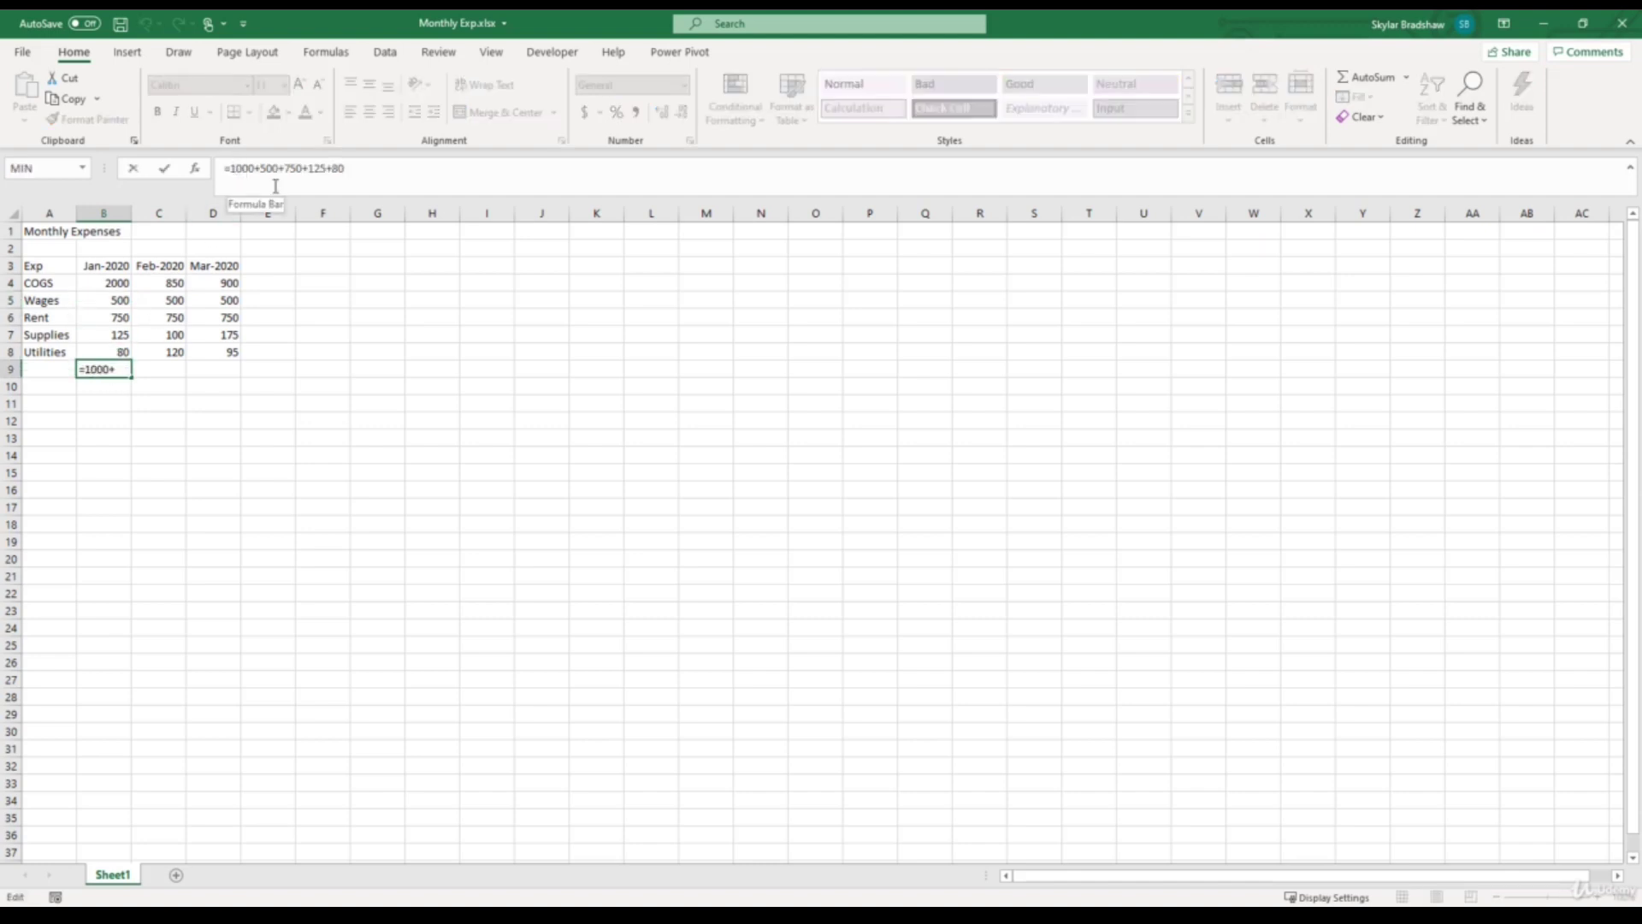
type("2")
key("Return")
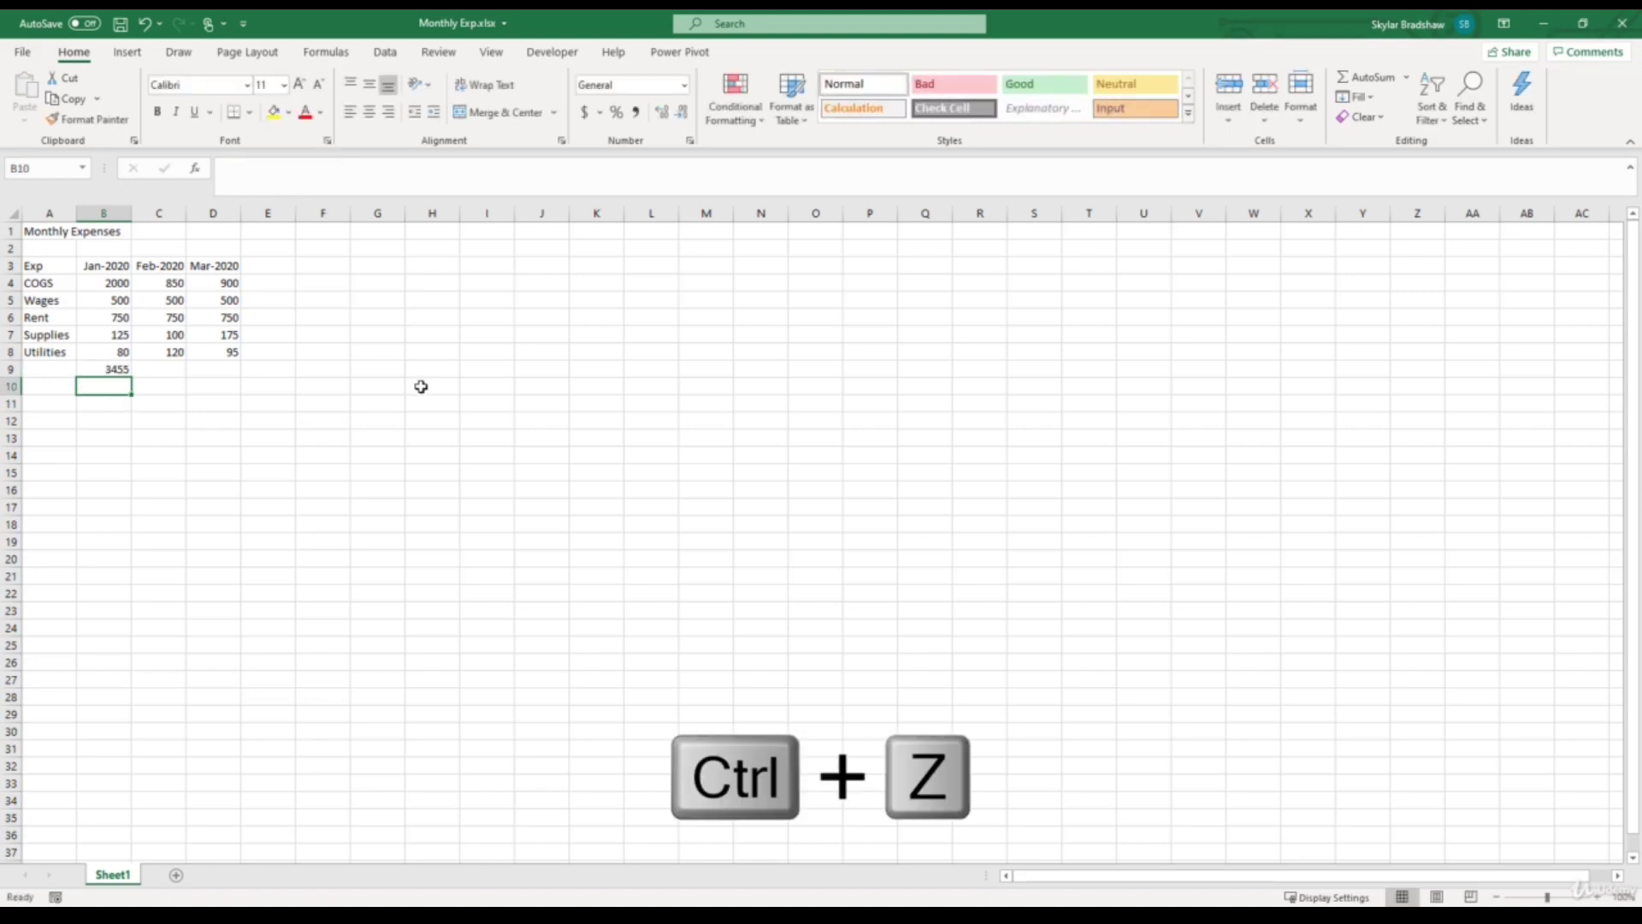
key("ctrl+z")
key("ctrl+z")
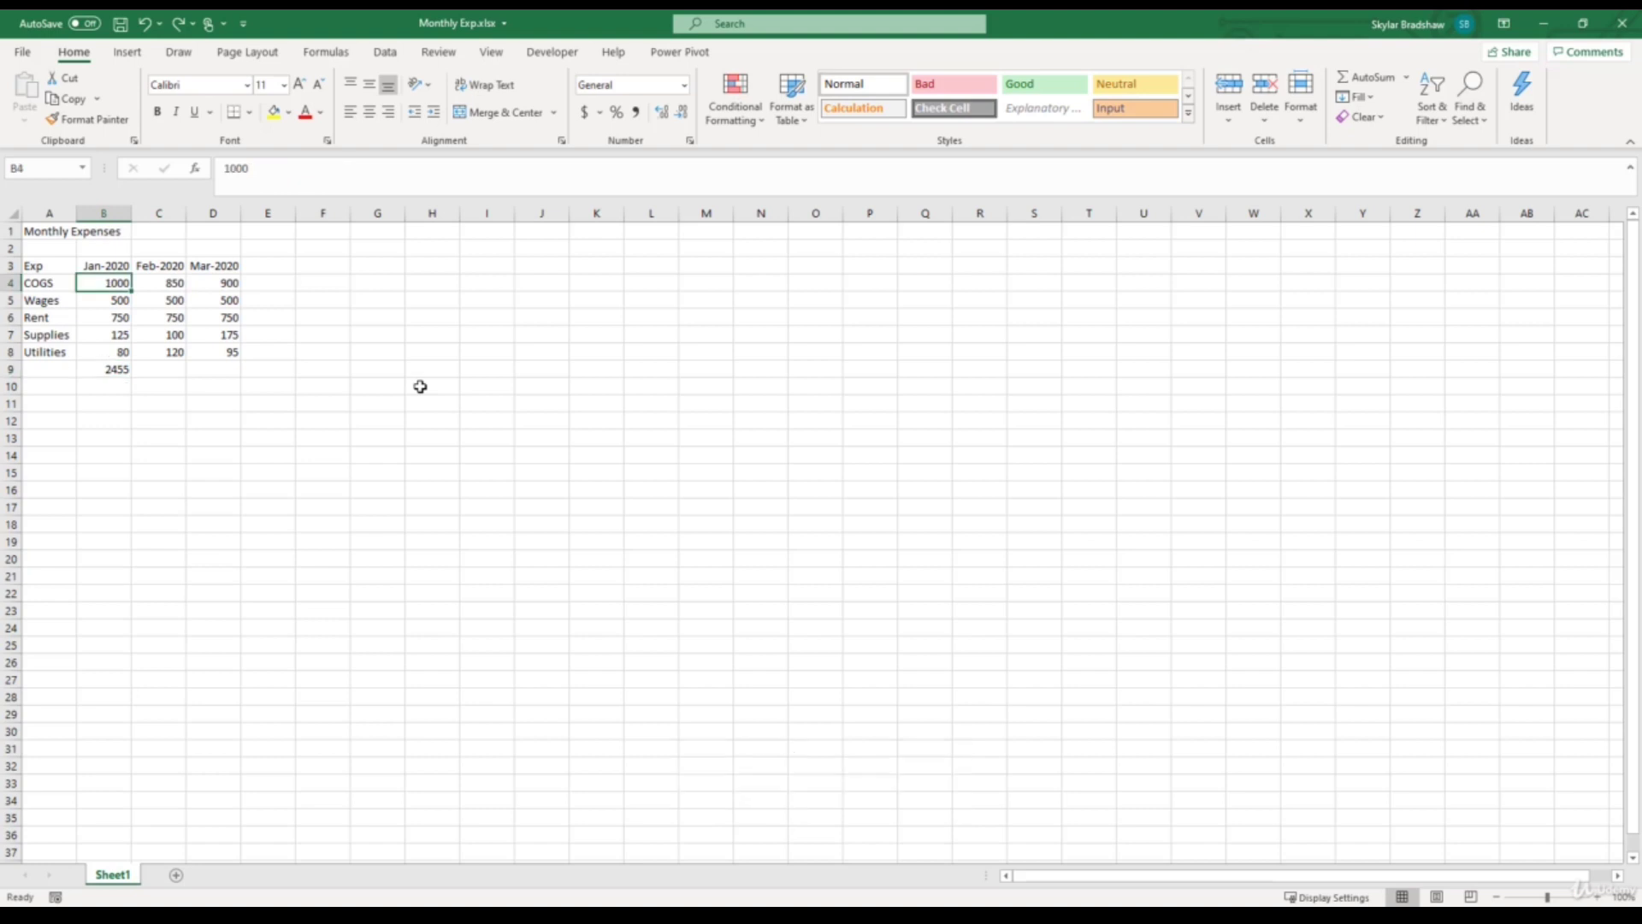
Enter =C4+C5+C6+C7+C8 in C9 for a February total of 2320.
left_click(166, 370)
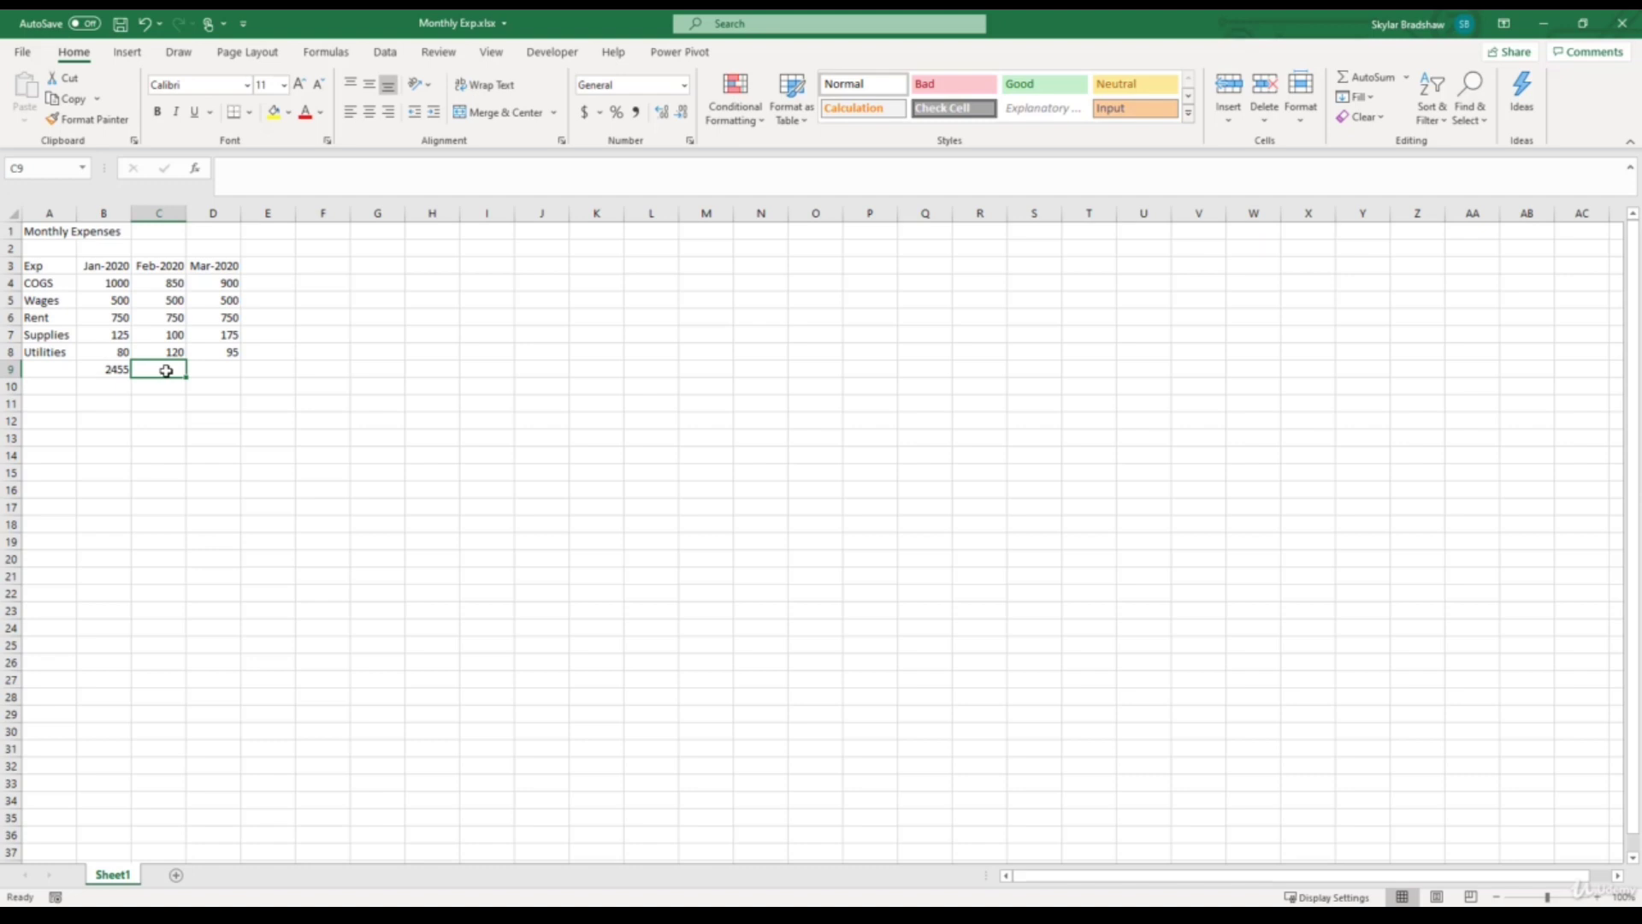
left_click(103, 372)
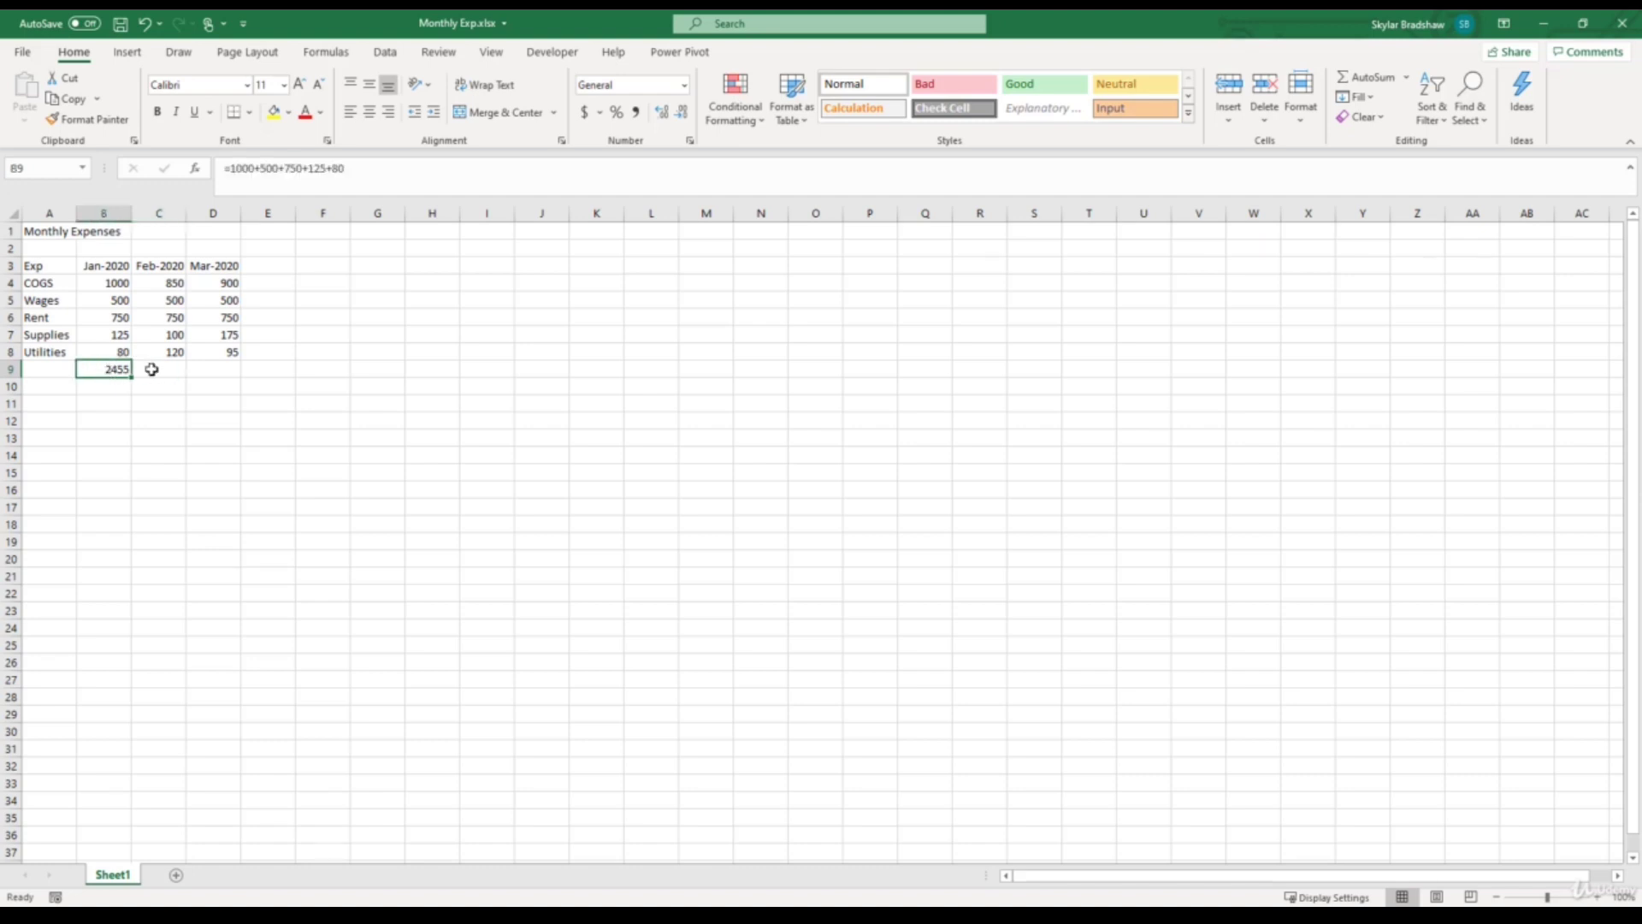
left_click(151, 368)
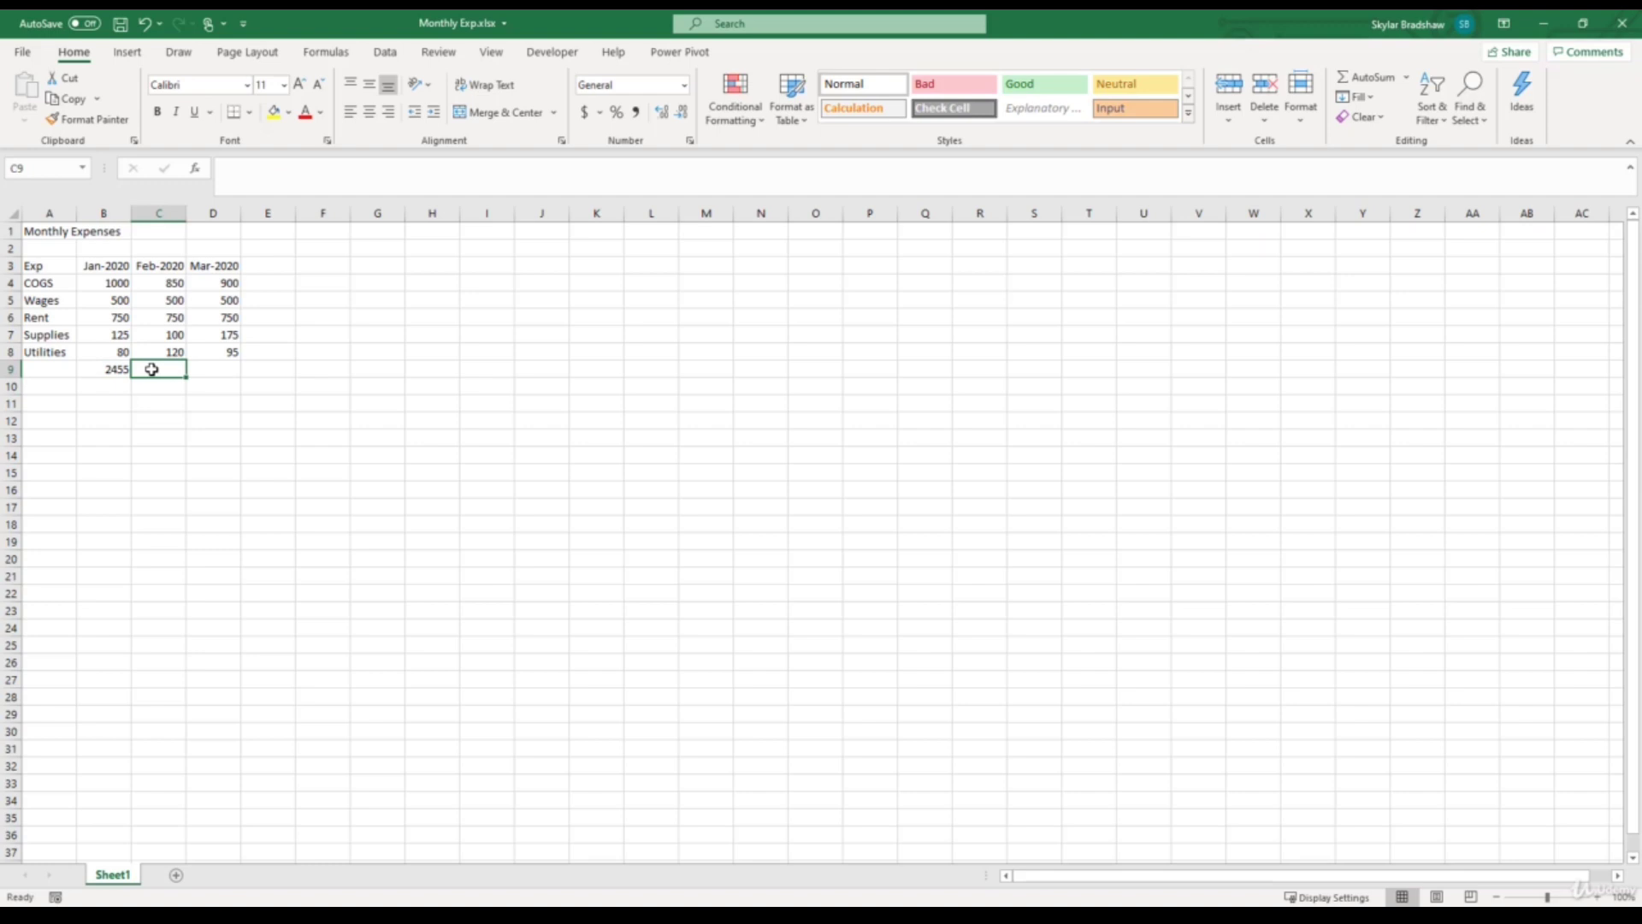
type("=")
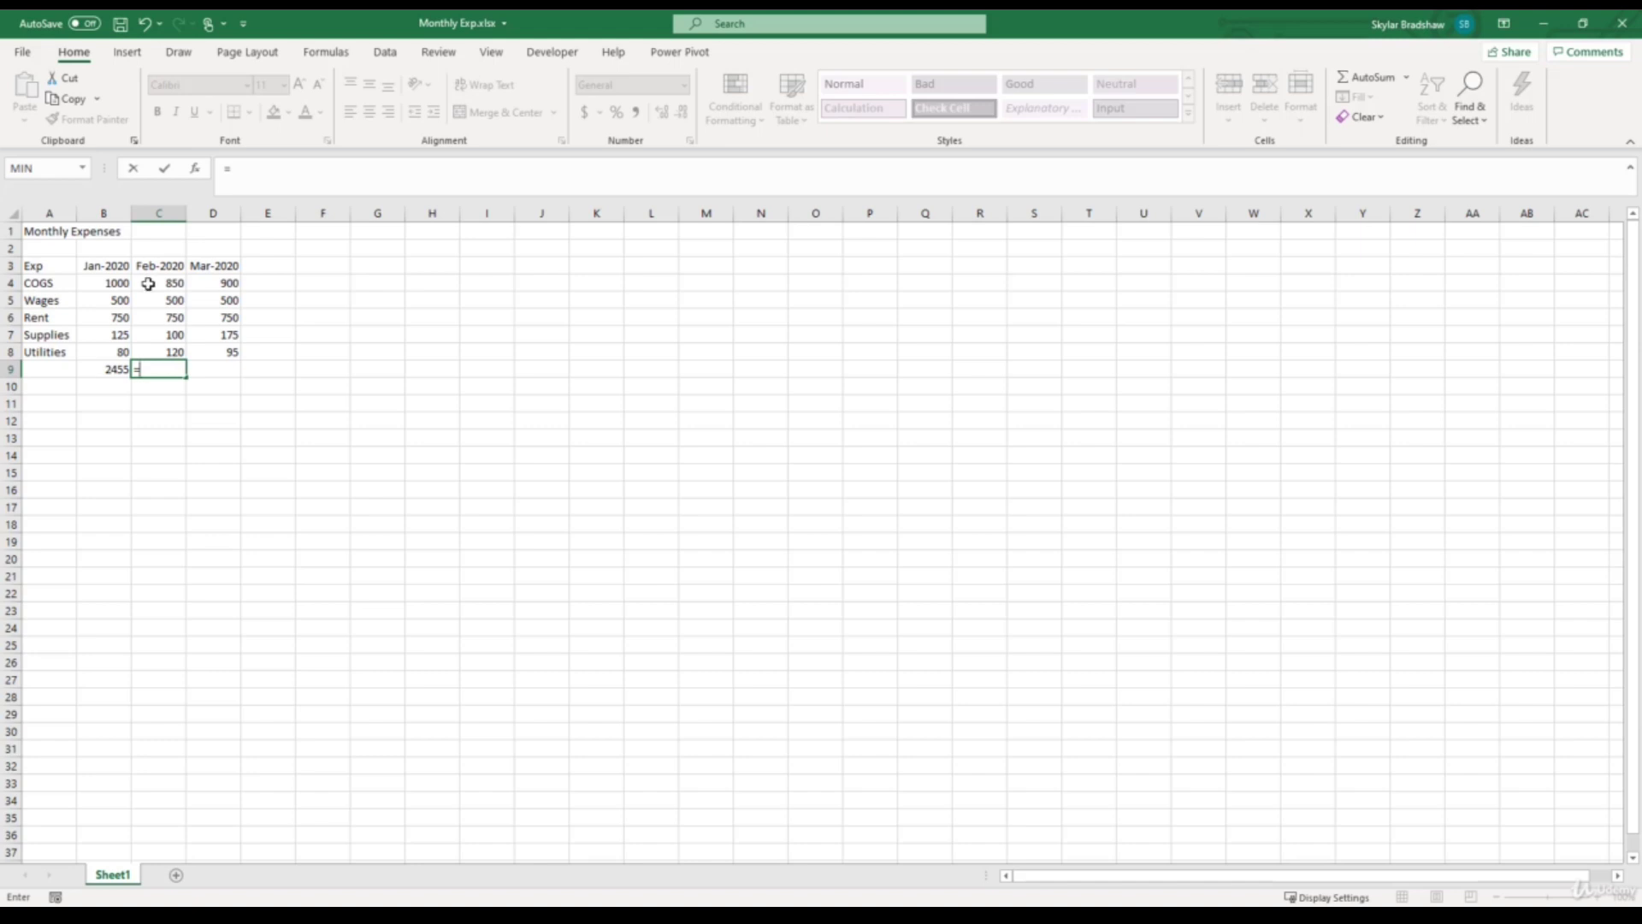
left_click(148, 284)
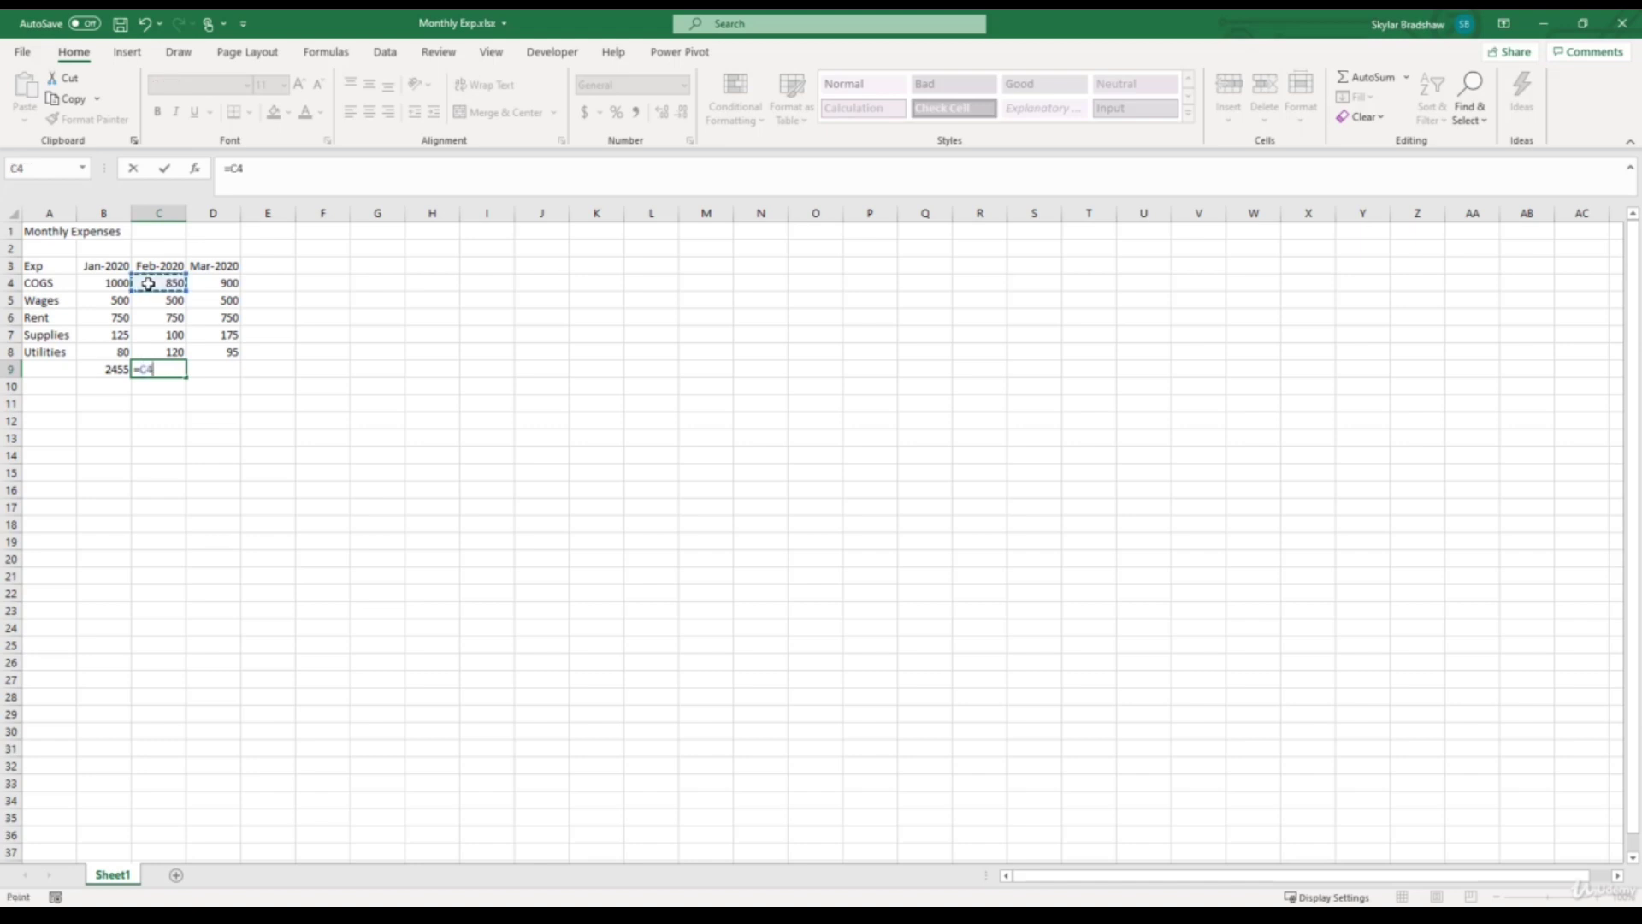
type("+")
left_click(150, 303)
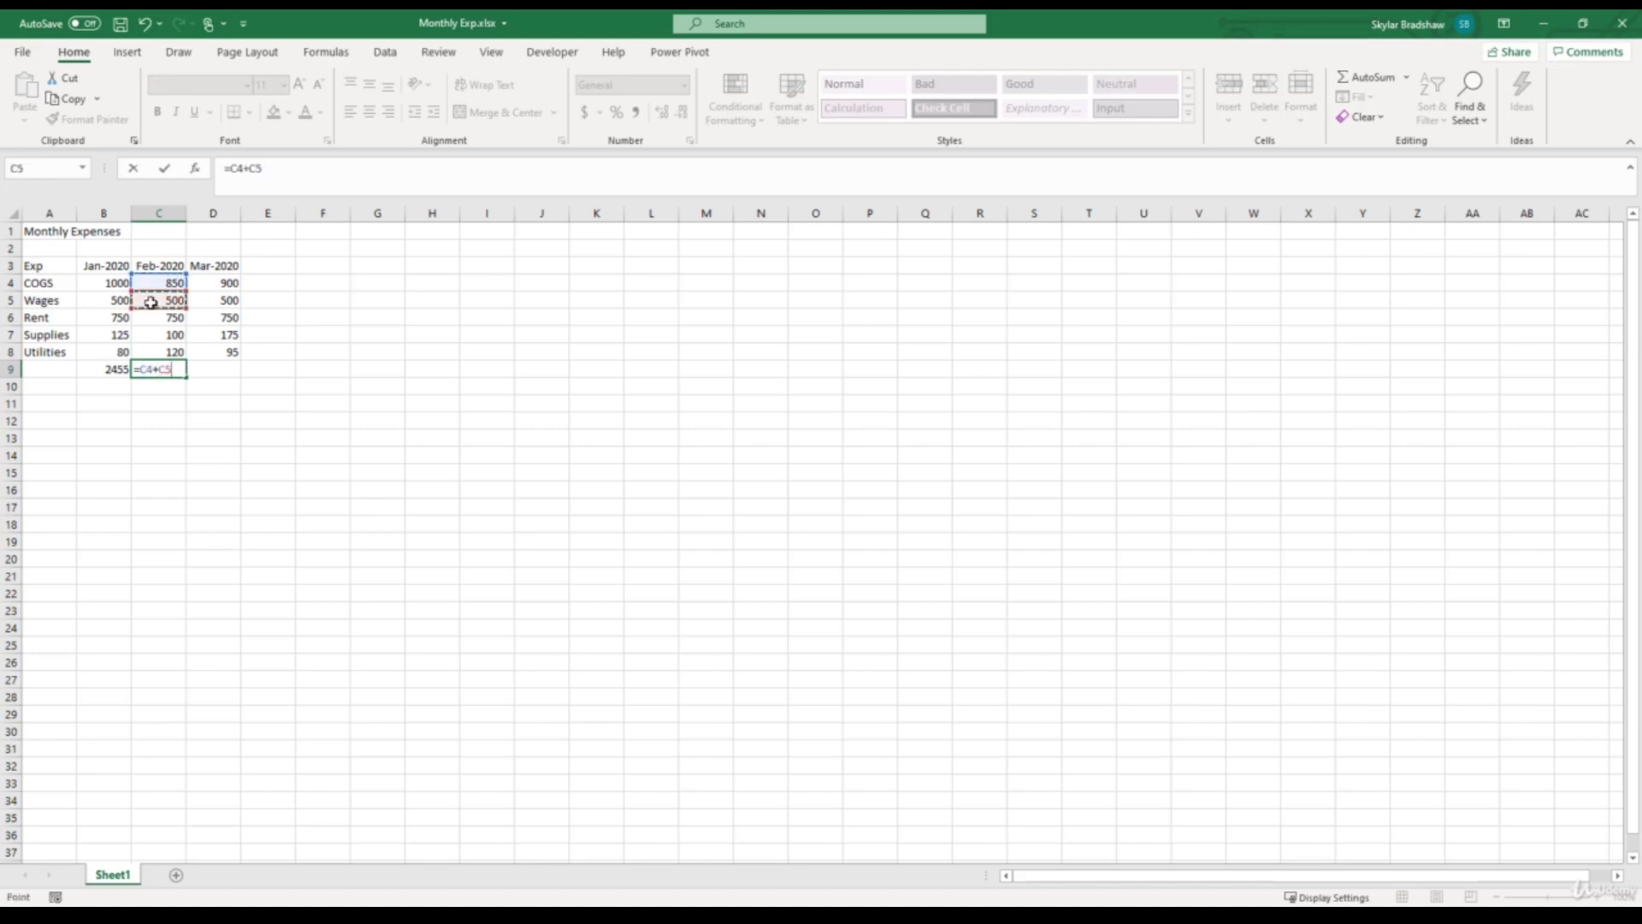
type("+")
left_click(151, 318)
type("+")
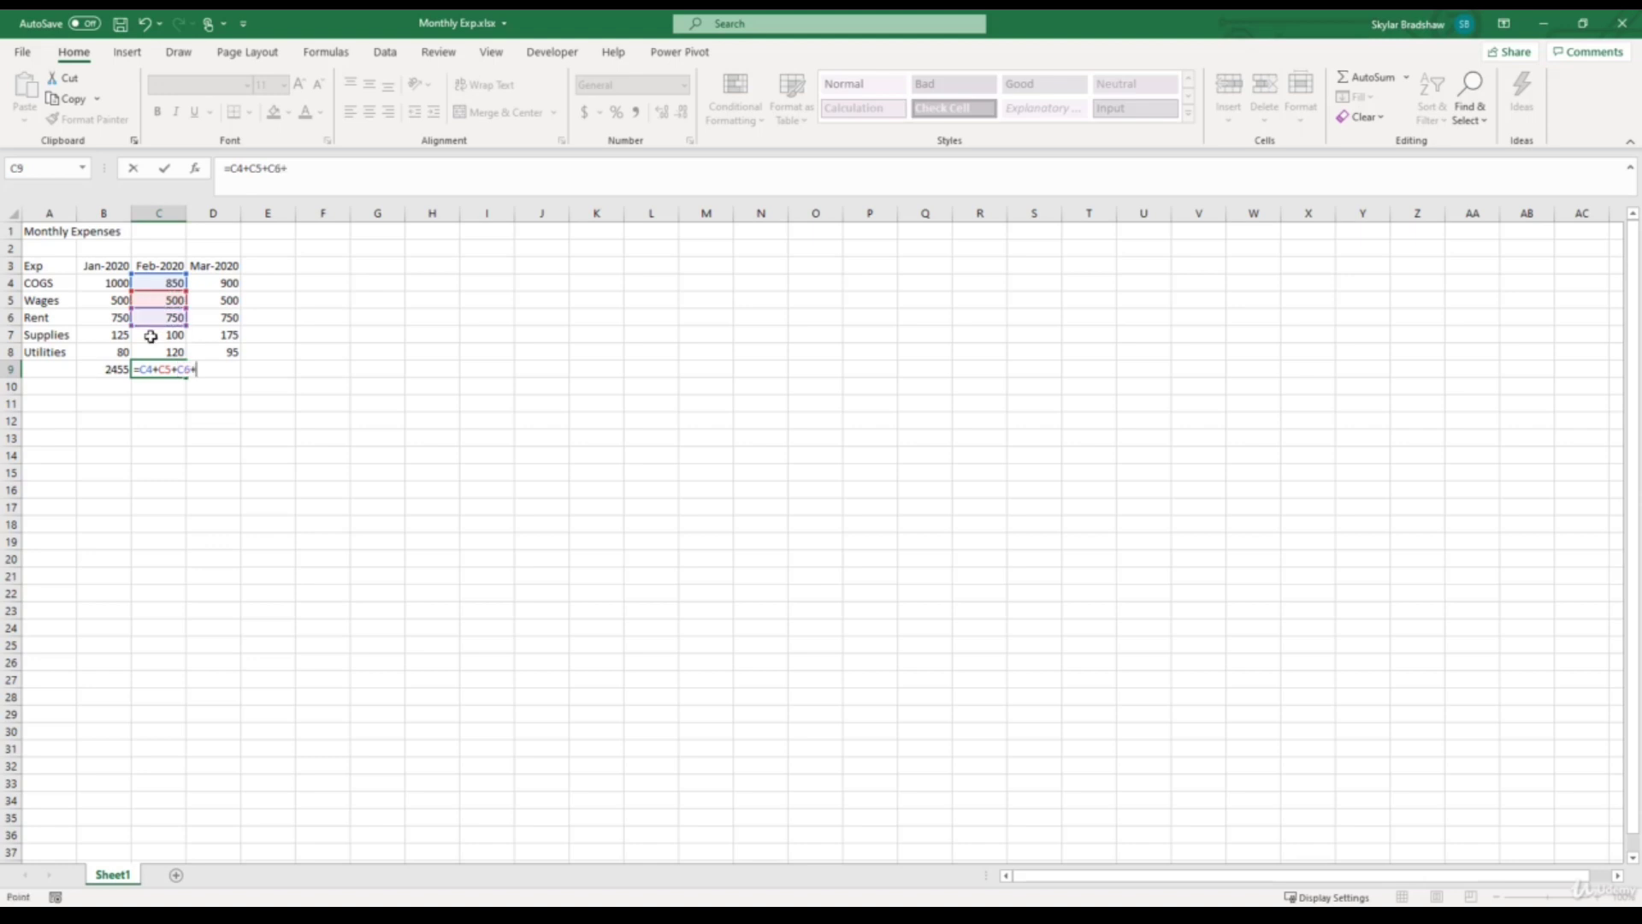
left_click(152, 336)
type("+")
left_click(151, 350)
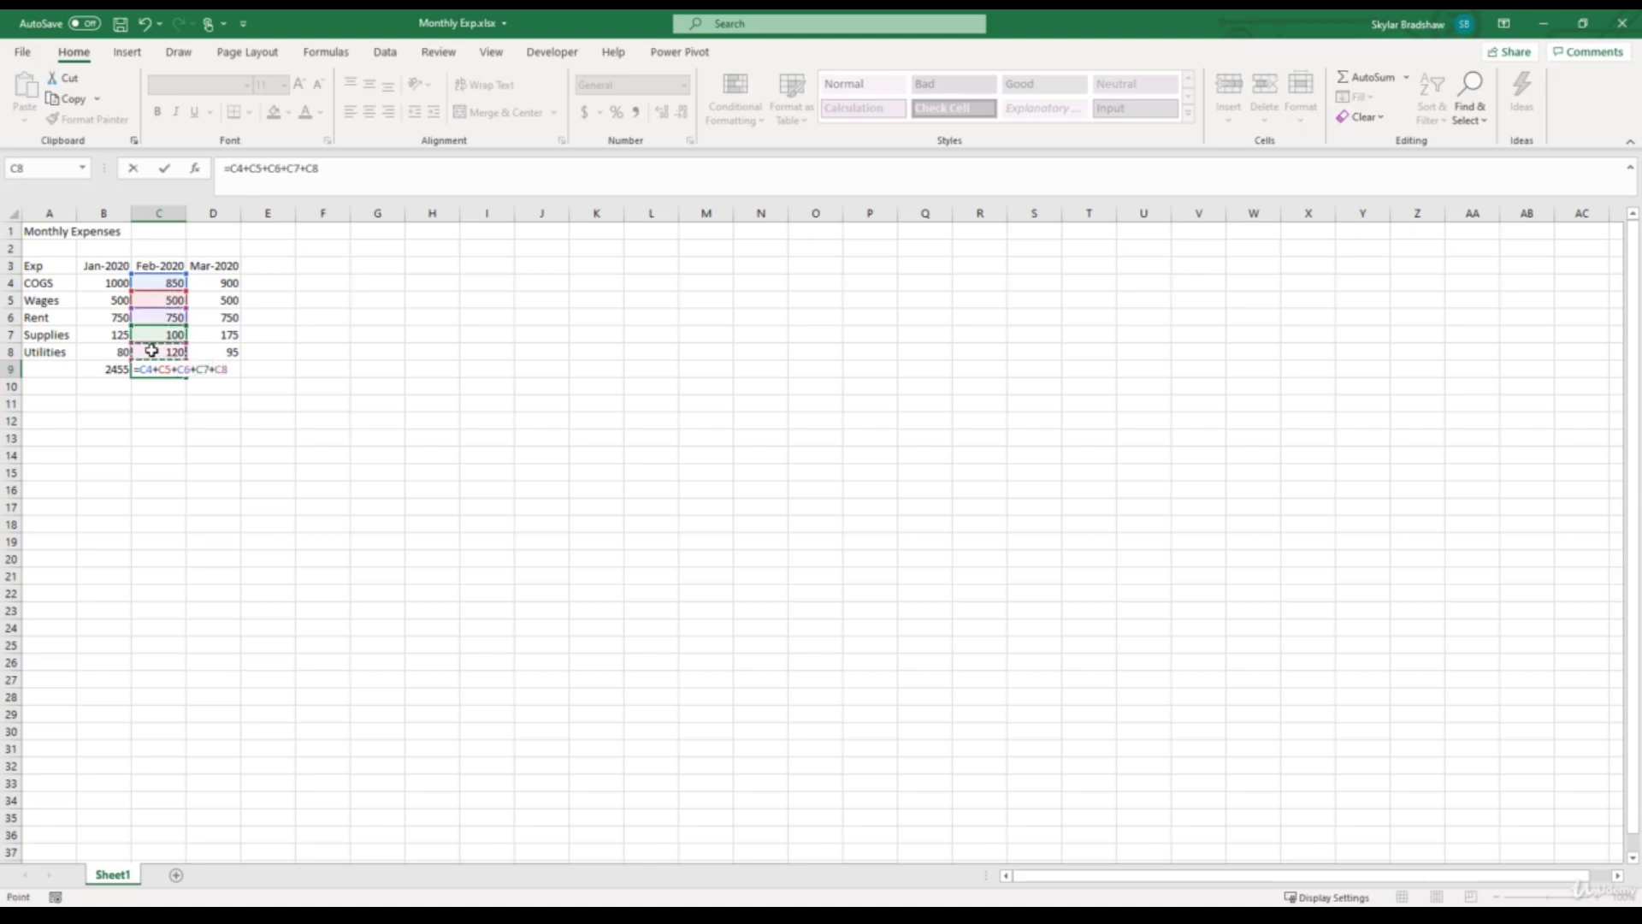
key("Return")
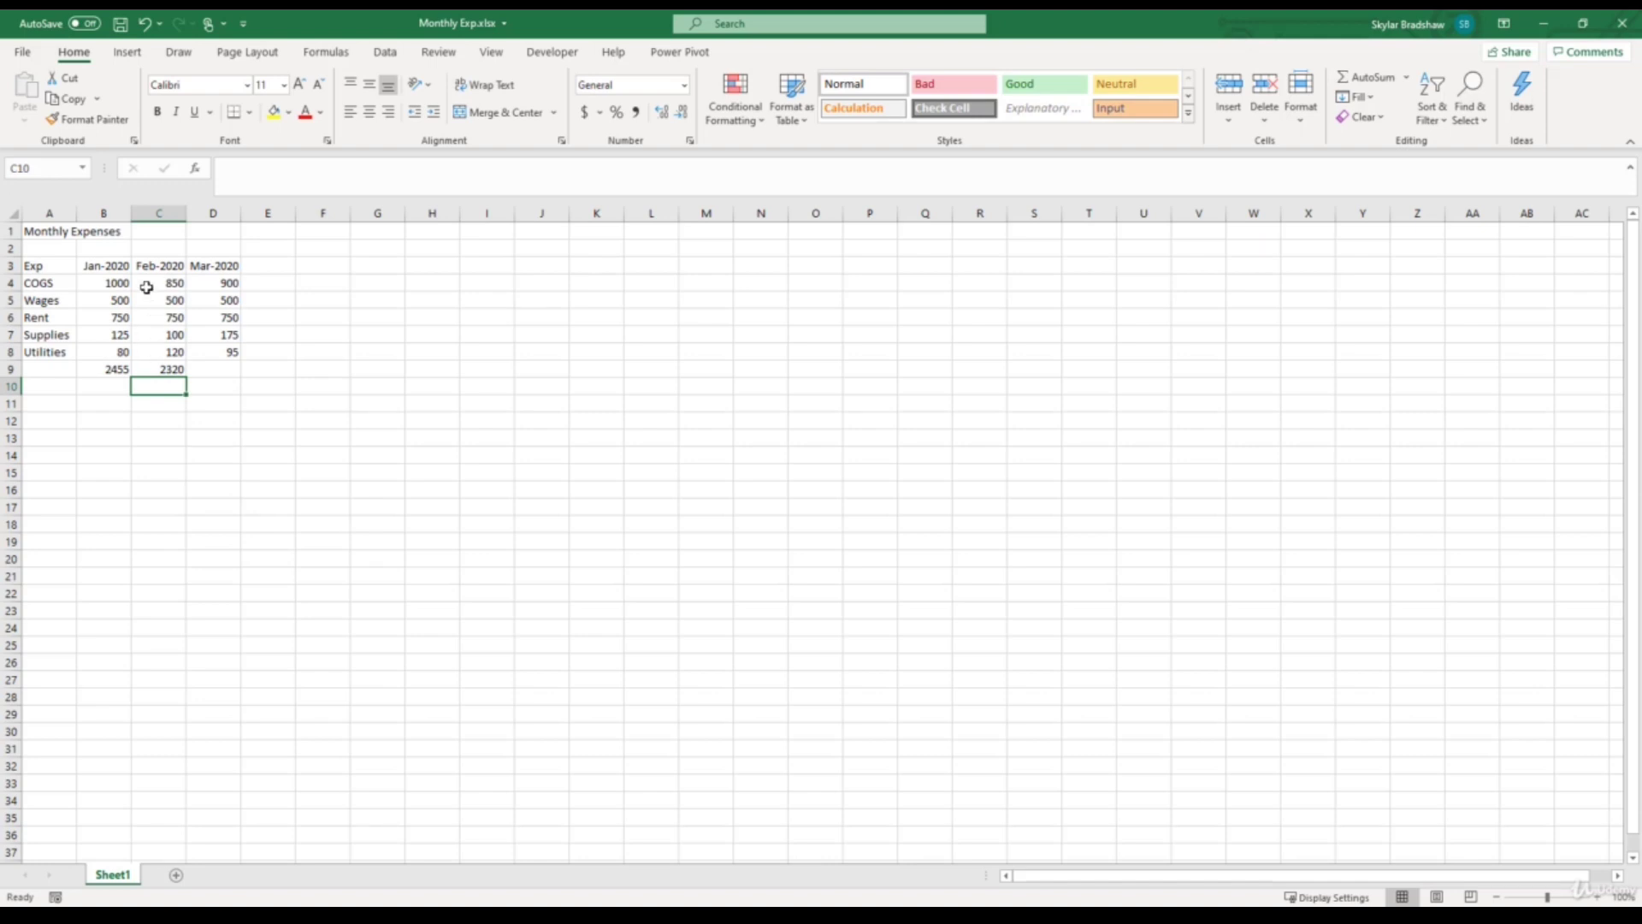
left_click_drag(147, 282, 154, 347)
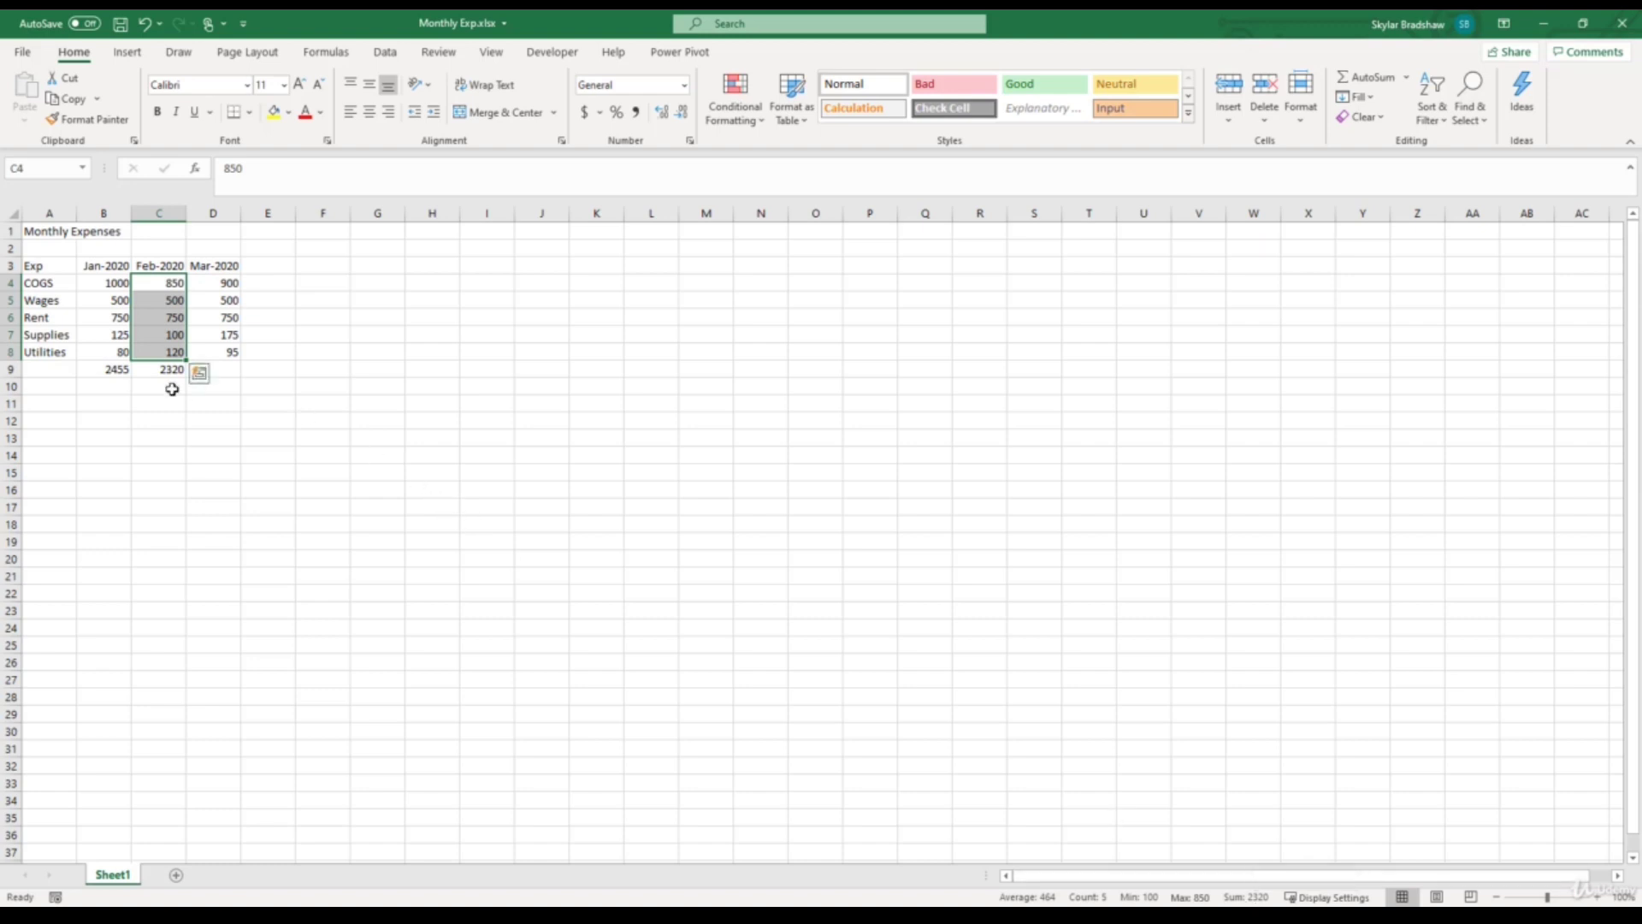
left_click(142, 372)
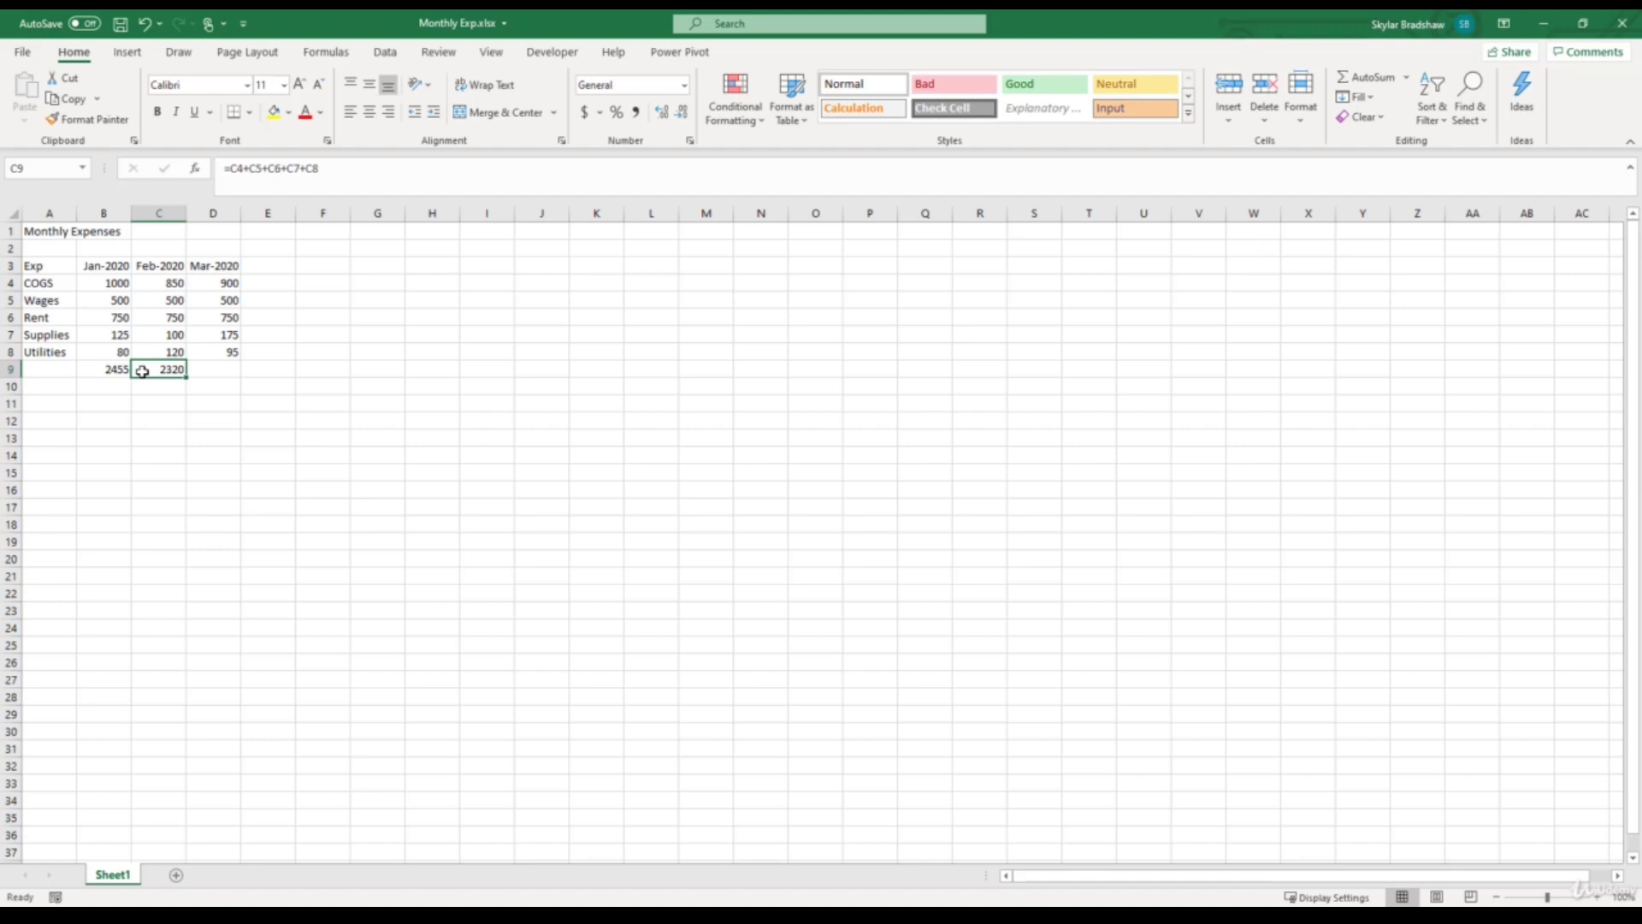
left_click(153, 302)
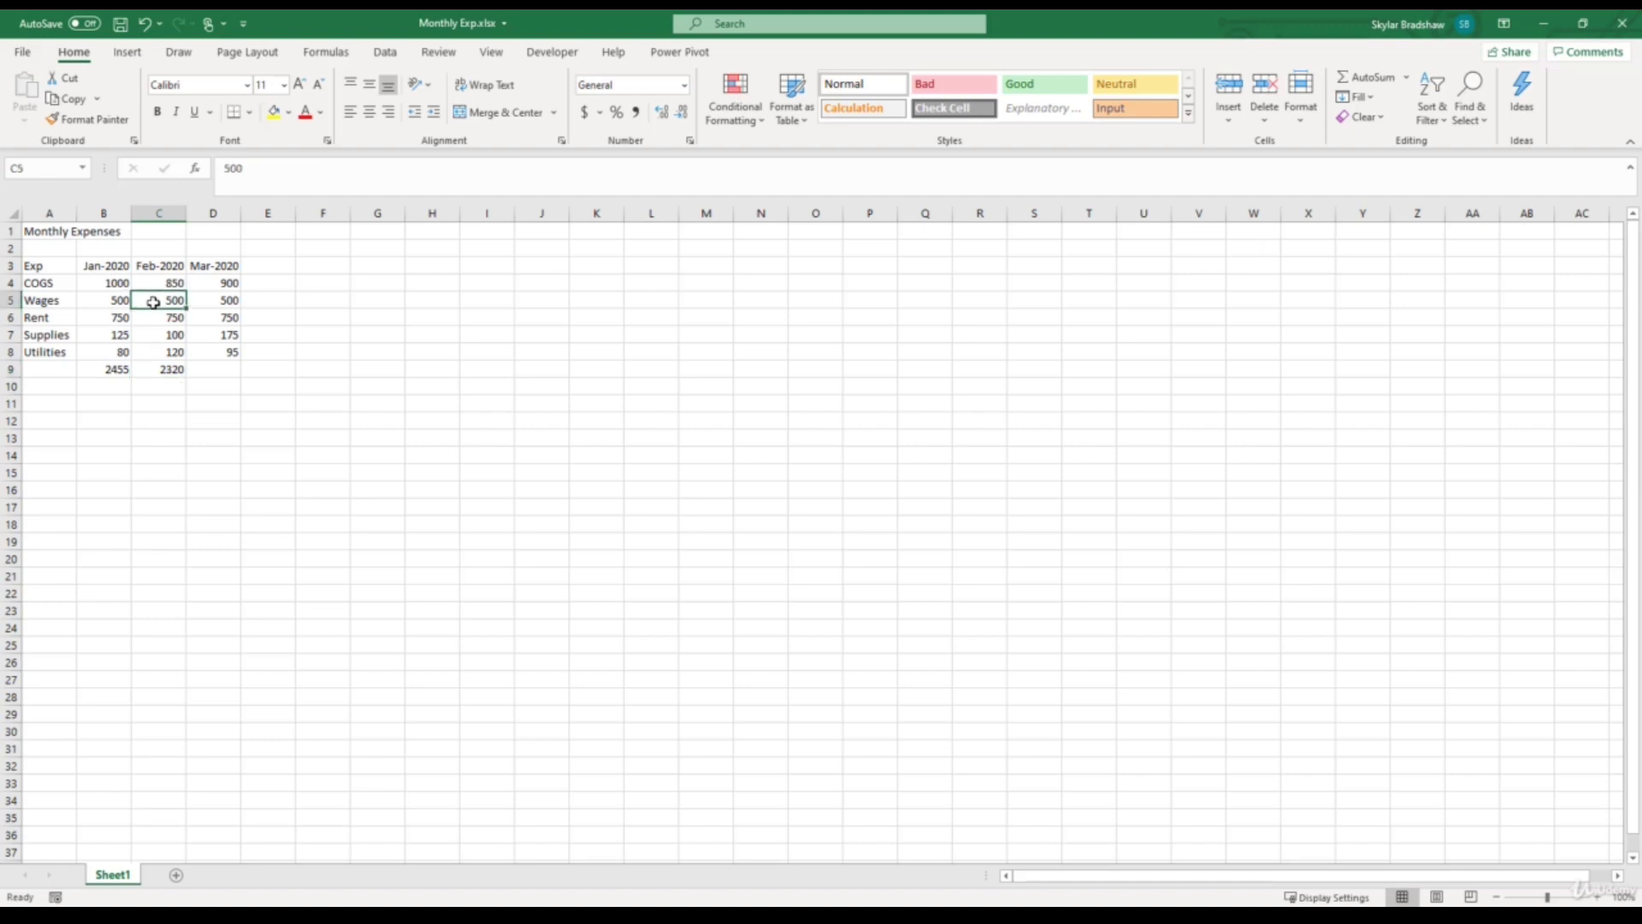
type("1500")
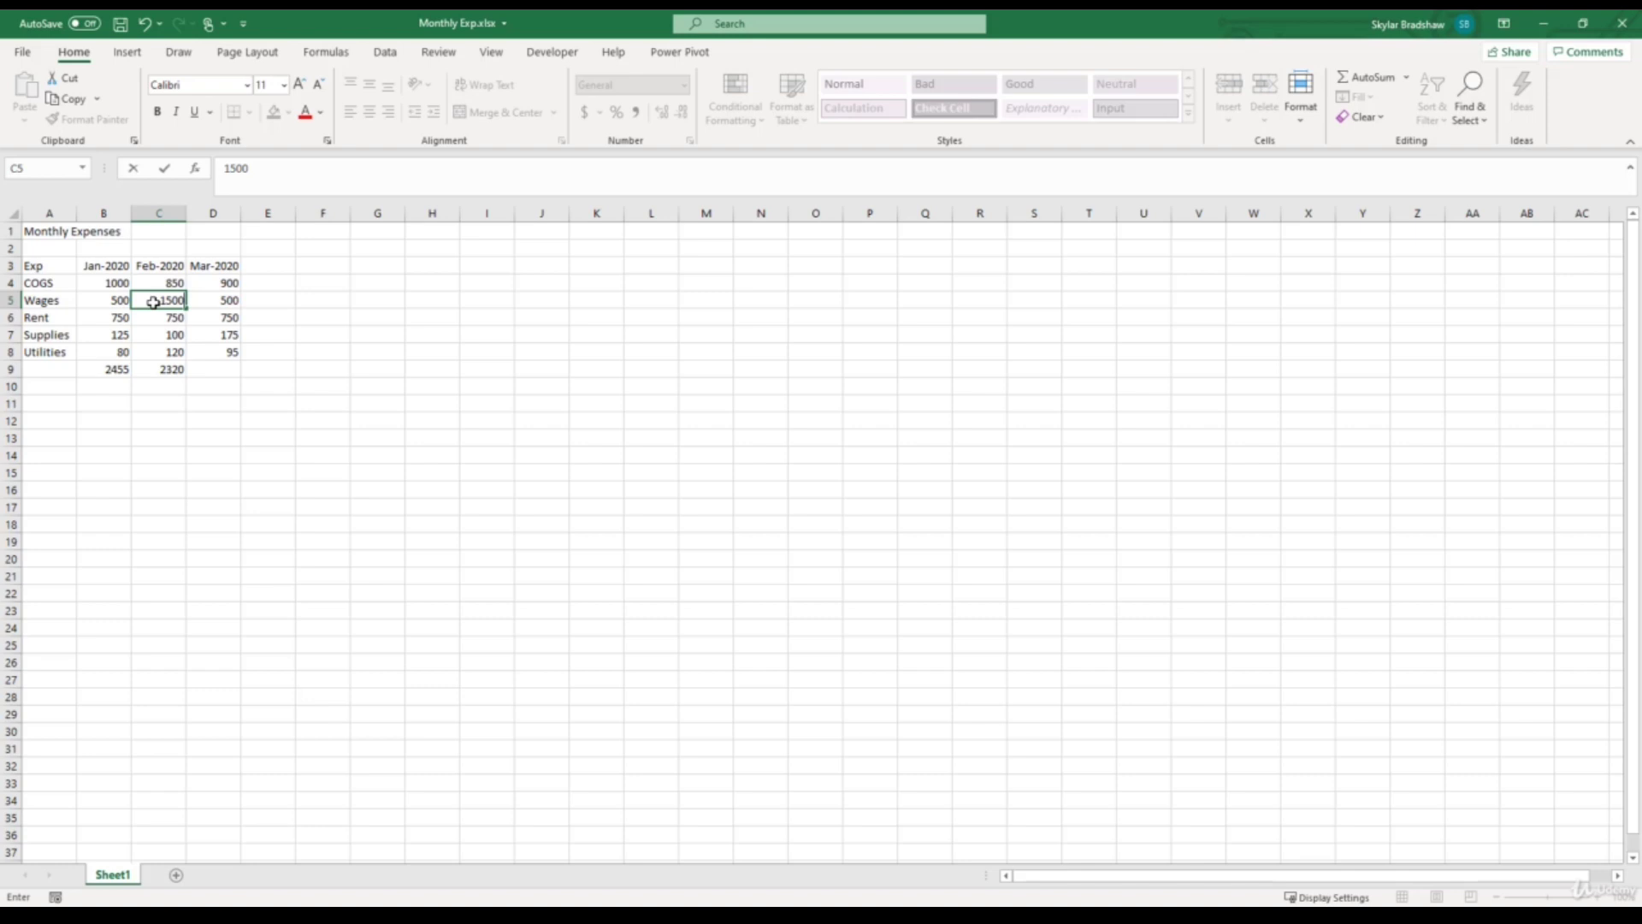
key("Return")
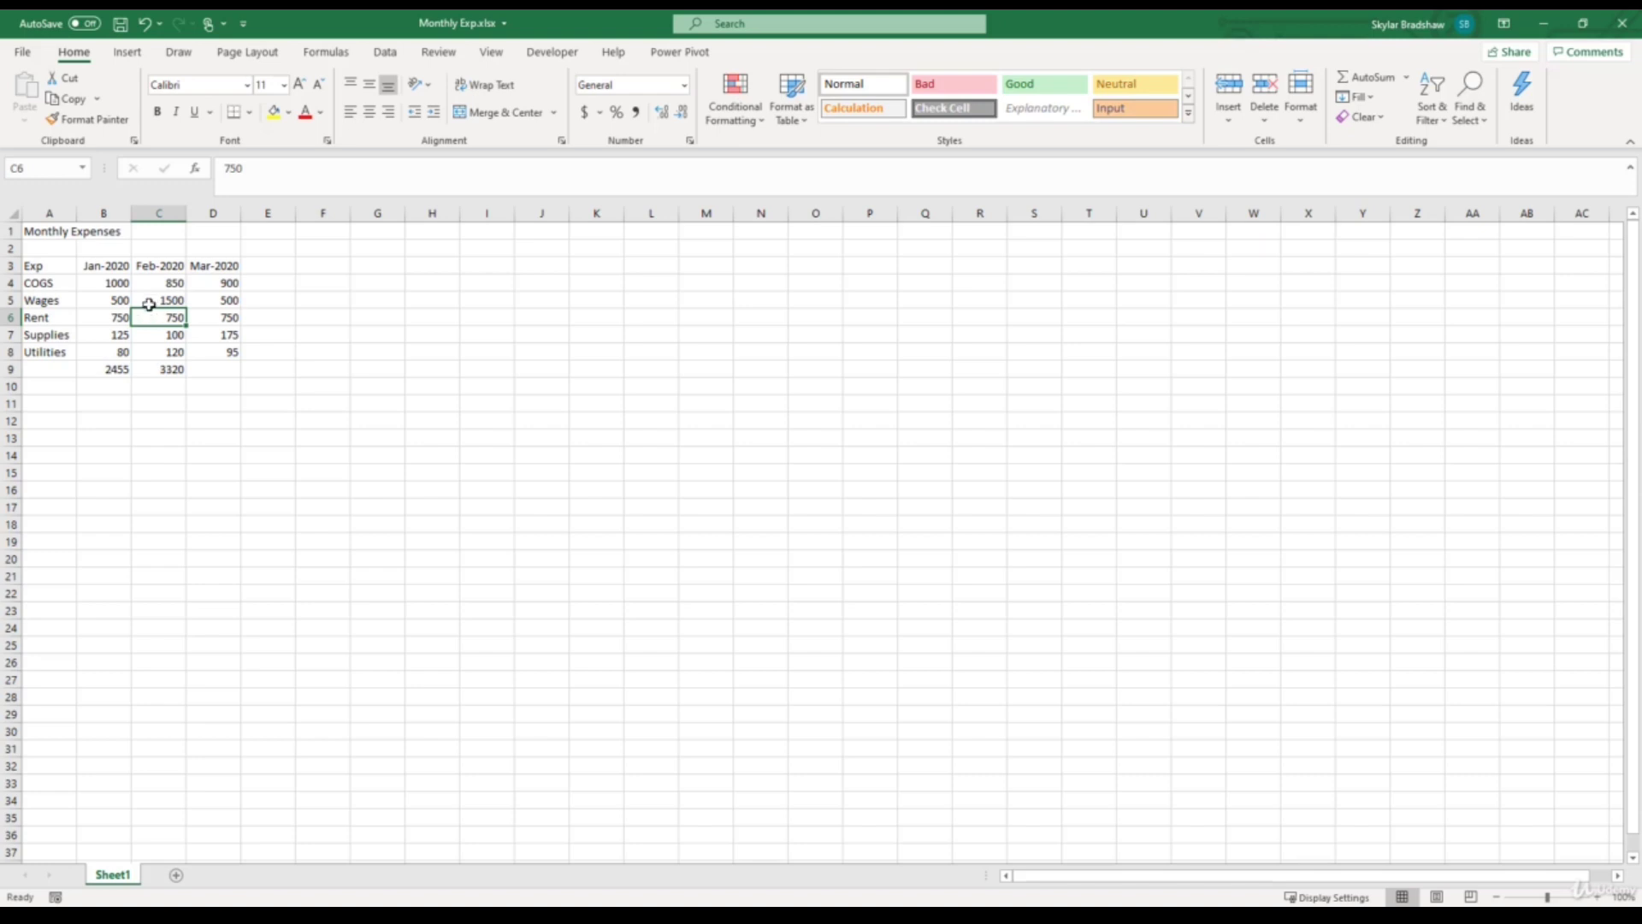
left_click(148, 299)
type("500")
key("Return")
left_click(199, 366)
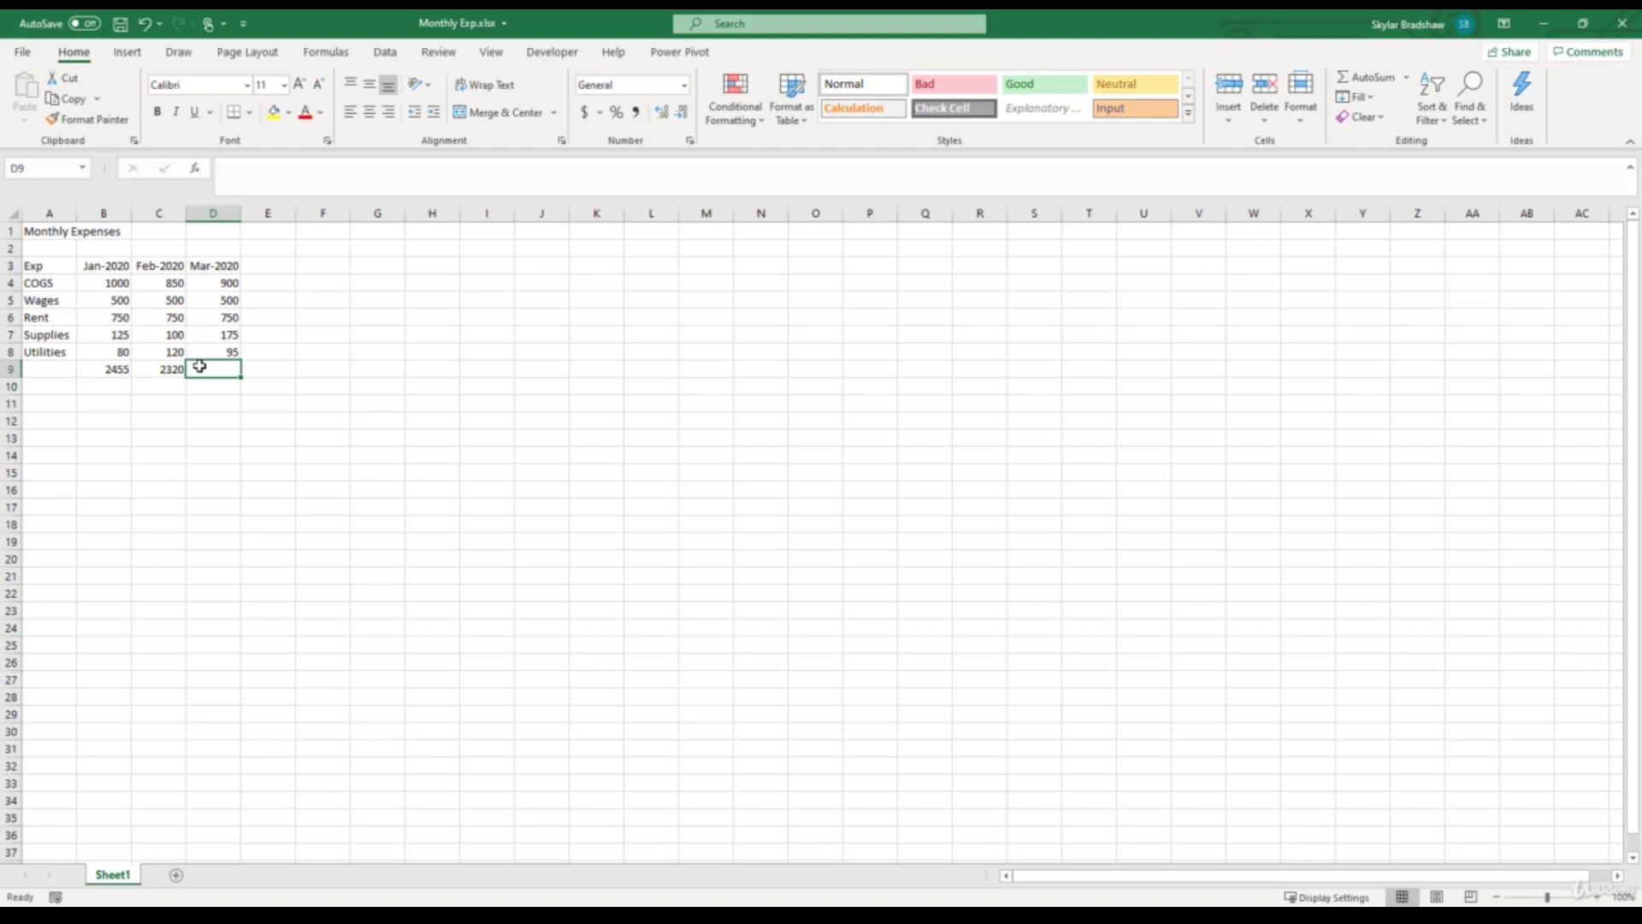
left_click(257, 282)
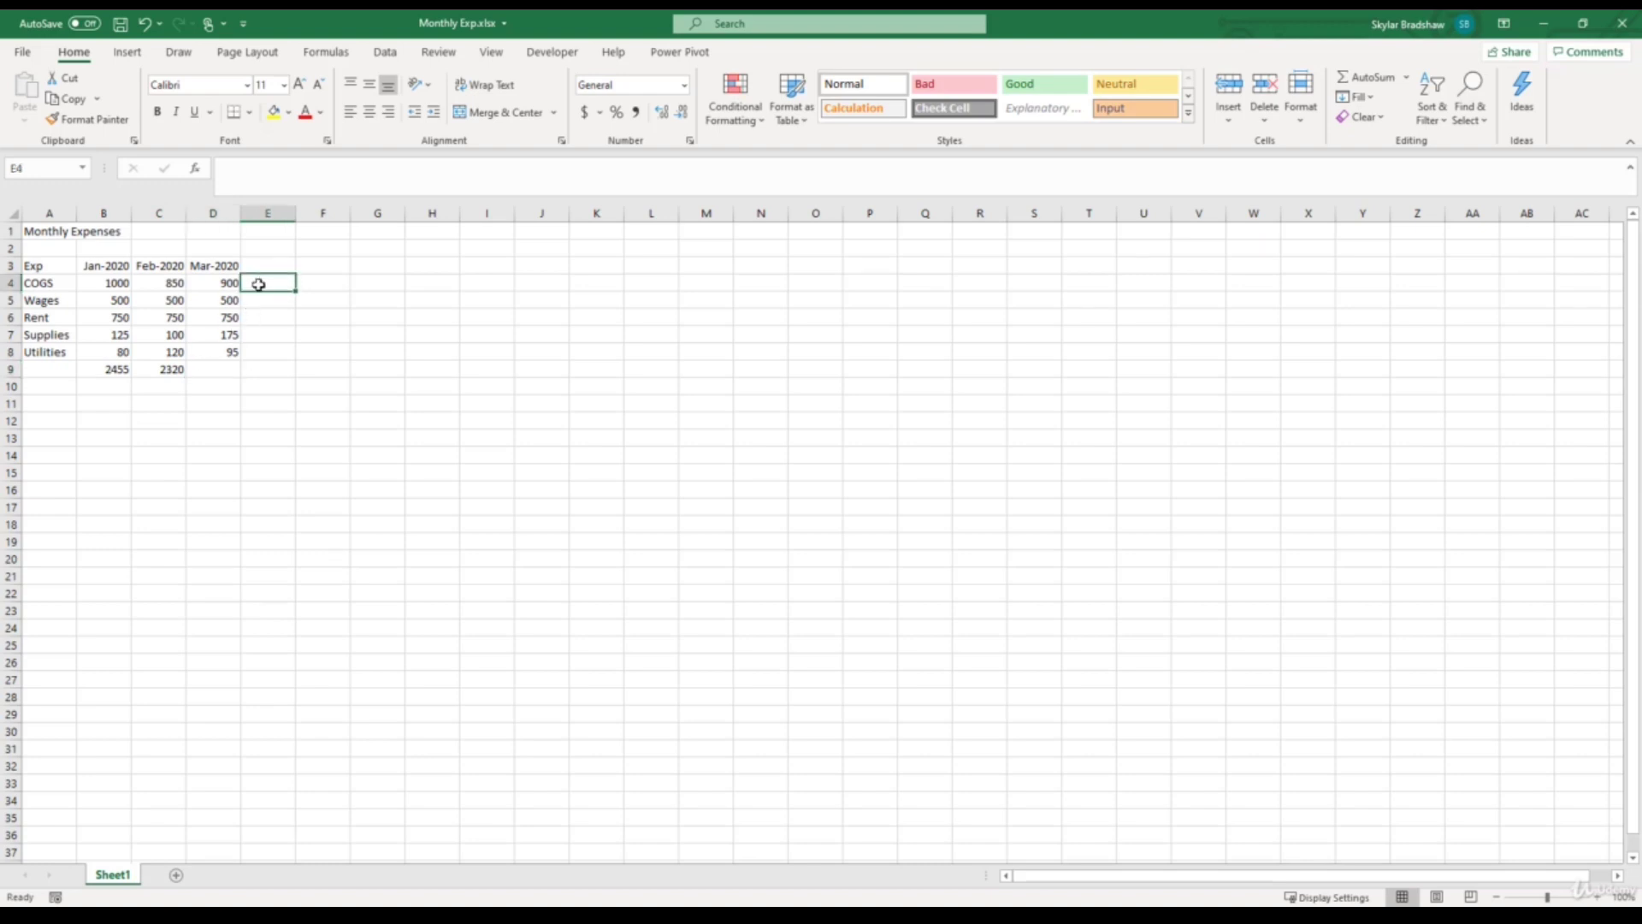
left_click(258, 301)
left_click(259, 318)
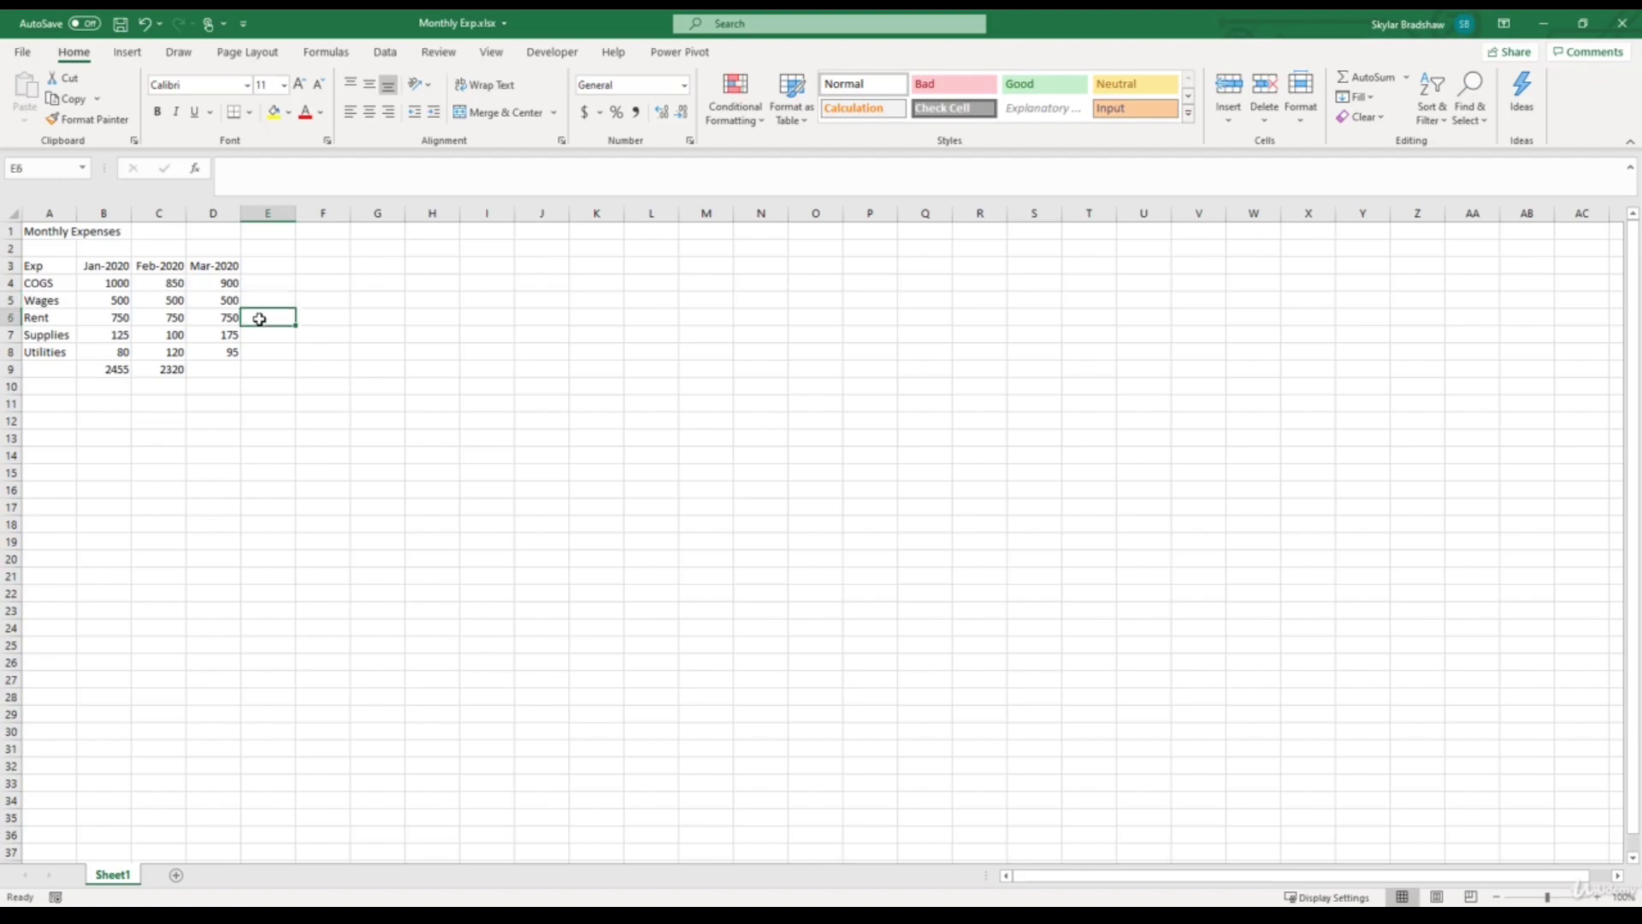